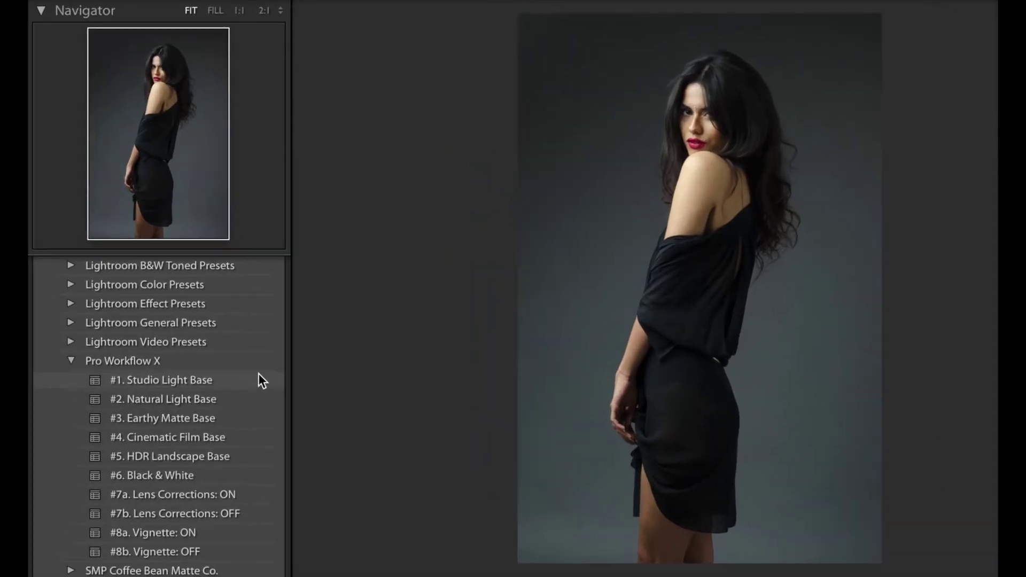
Try the #1. Studio Light Base and #2. Natural Light Base presets on the portrait.
click(258, 378)
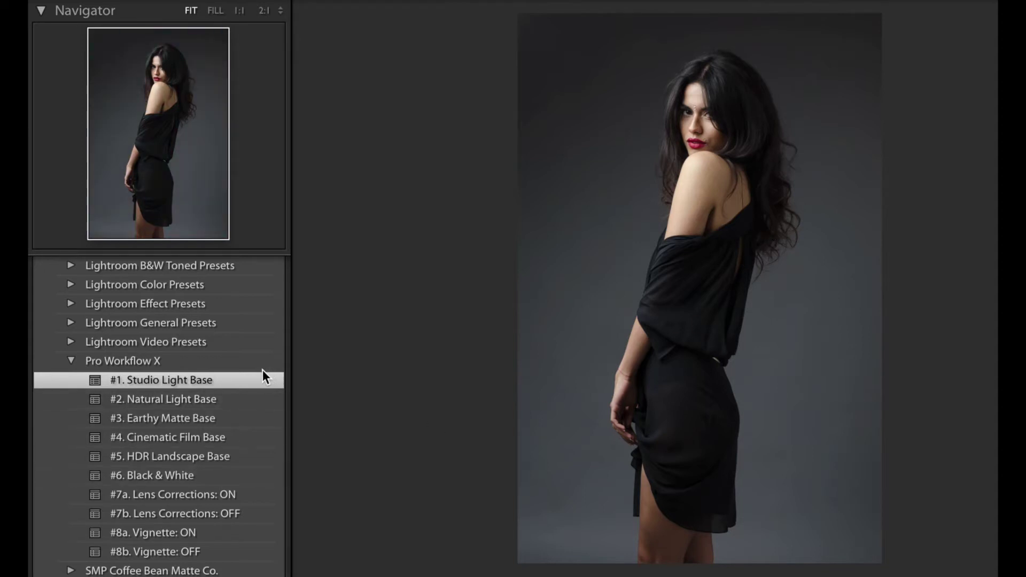
click(261, 403)
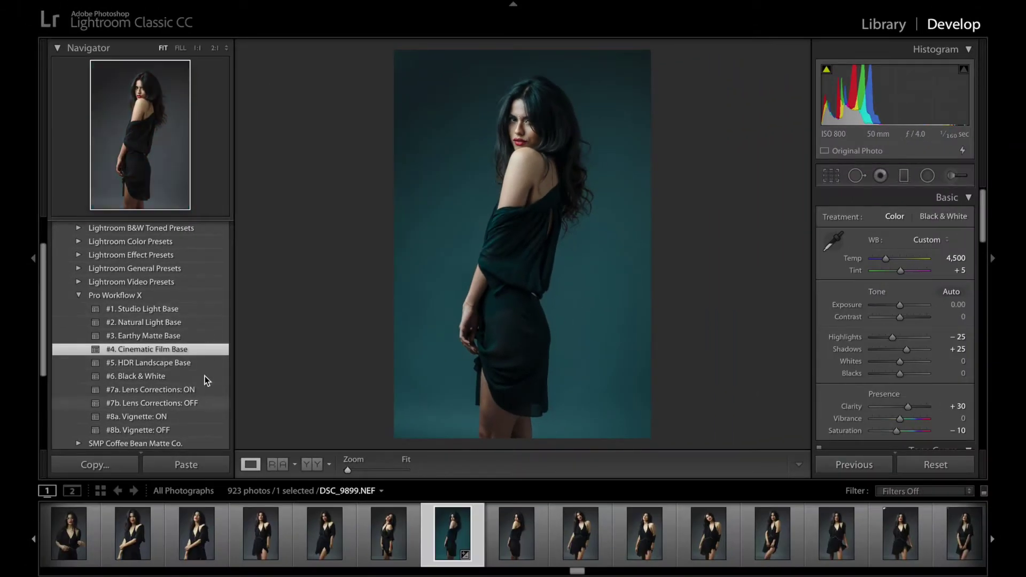
key(super+Tab)
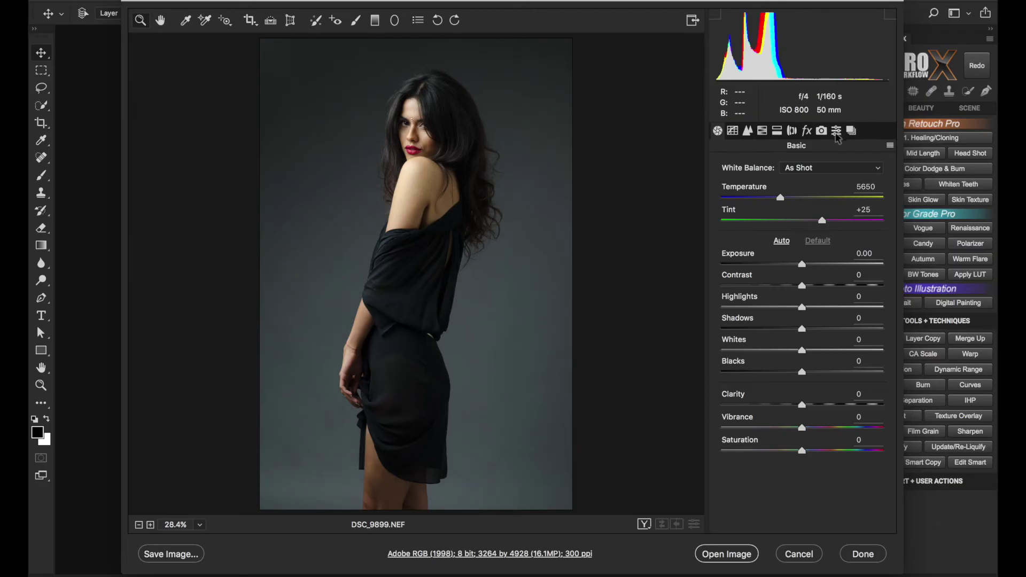
Apply the #1. Studio Light Base preset in Camera Raw.
click(837, 134)
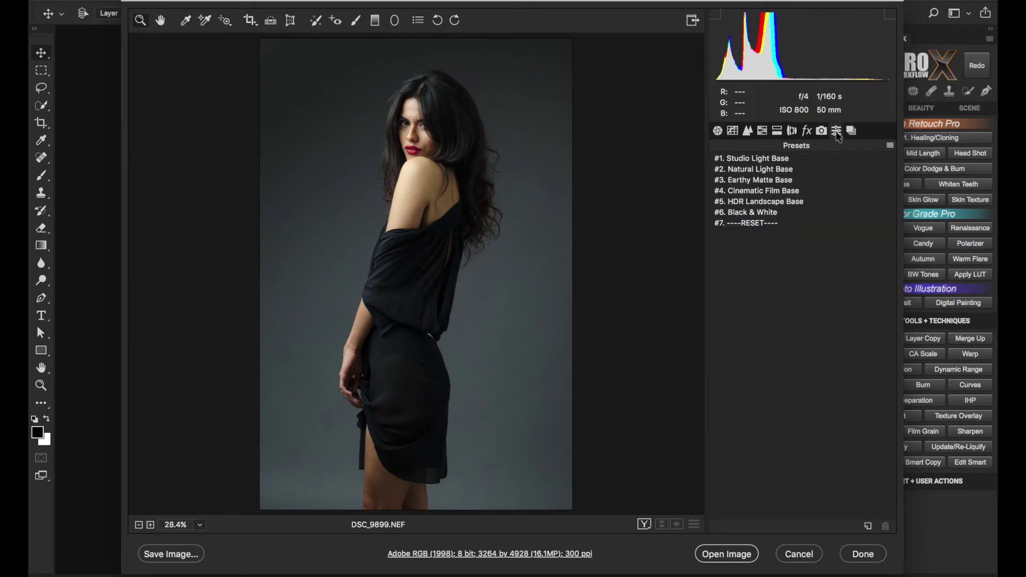
click(809, 160)
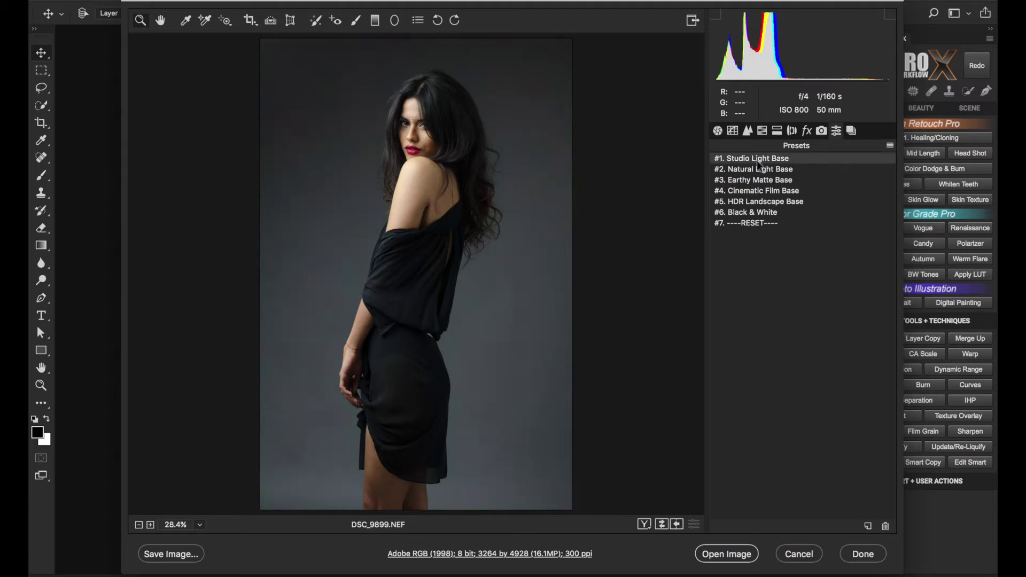
click(718, 130)
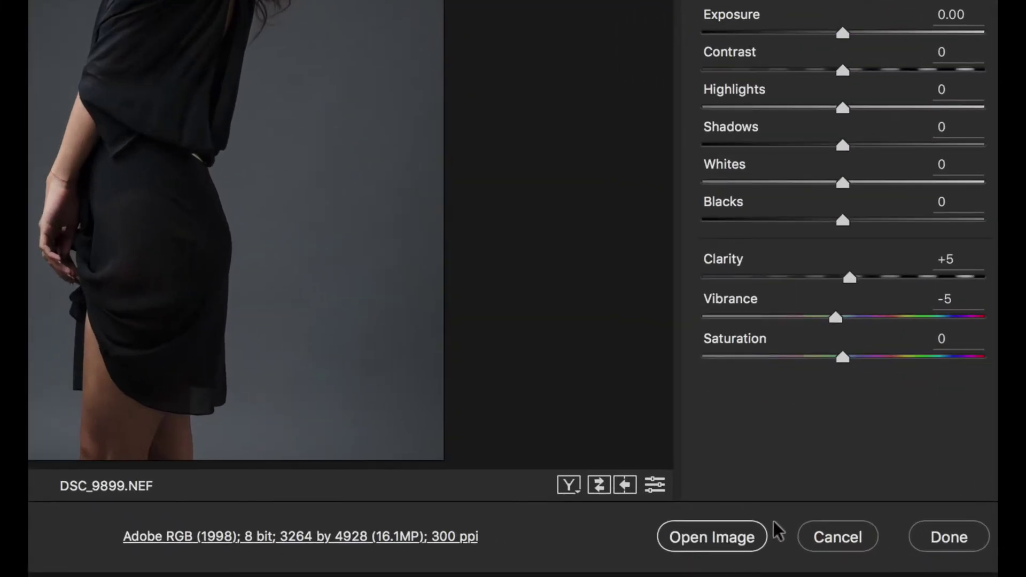
Open the raw photo in Photoshop as a smart object, check its layers, and close it.
key(shift)
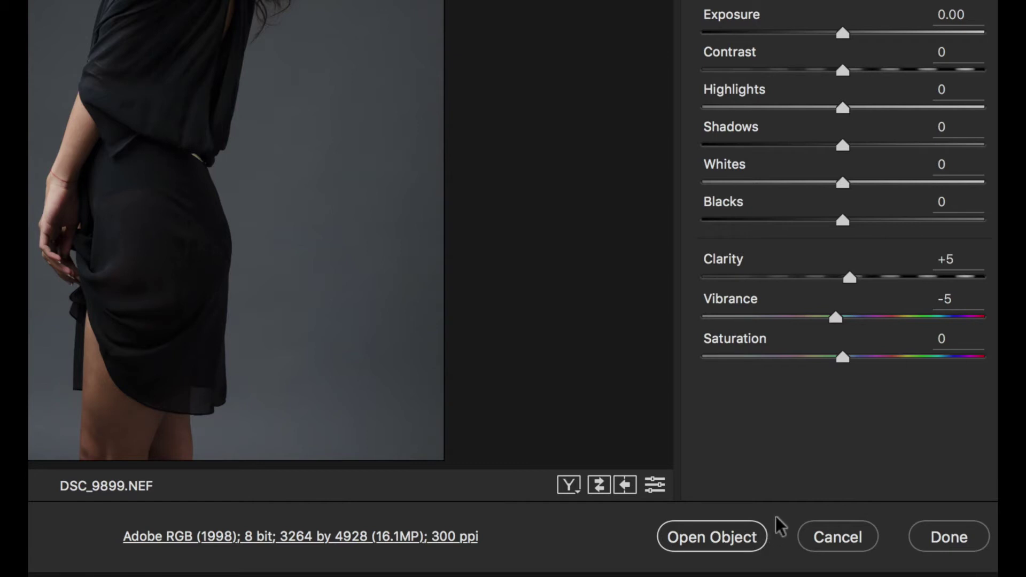
shift+click(751, 540)
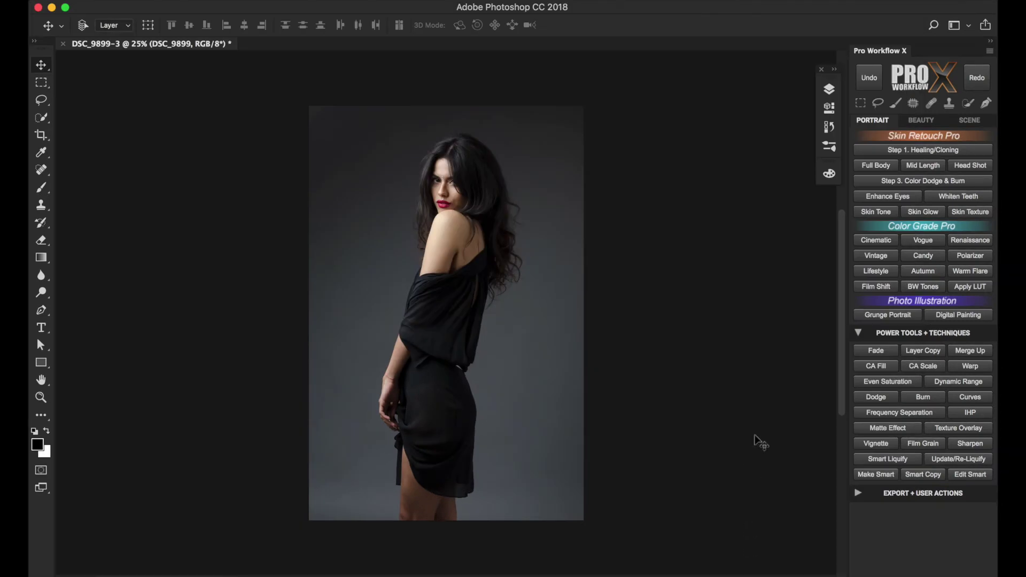
click(829, 90)
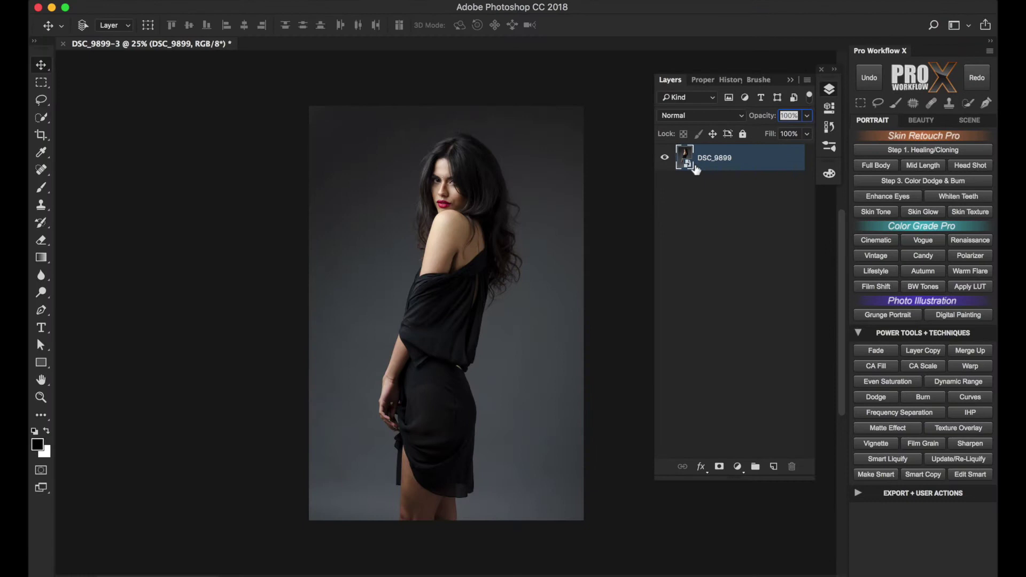
click(63, 44)
Discard the open document and send the filmstrip photo to Photoshop as a smart object.
click(466, 203)
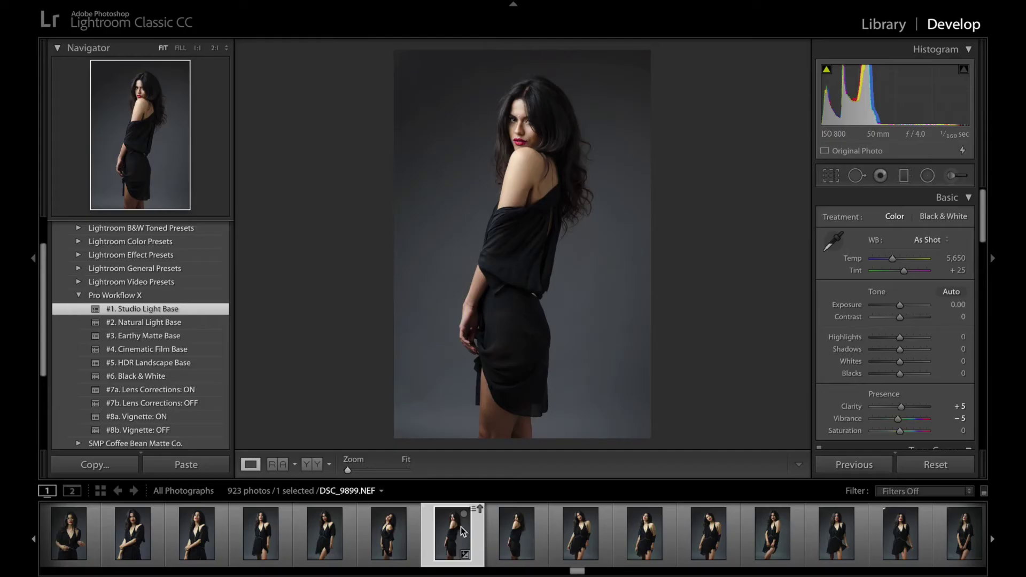
right_click(461, 531)
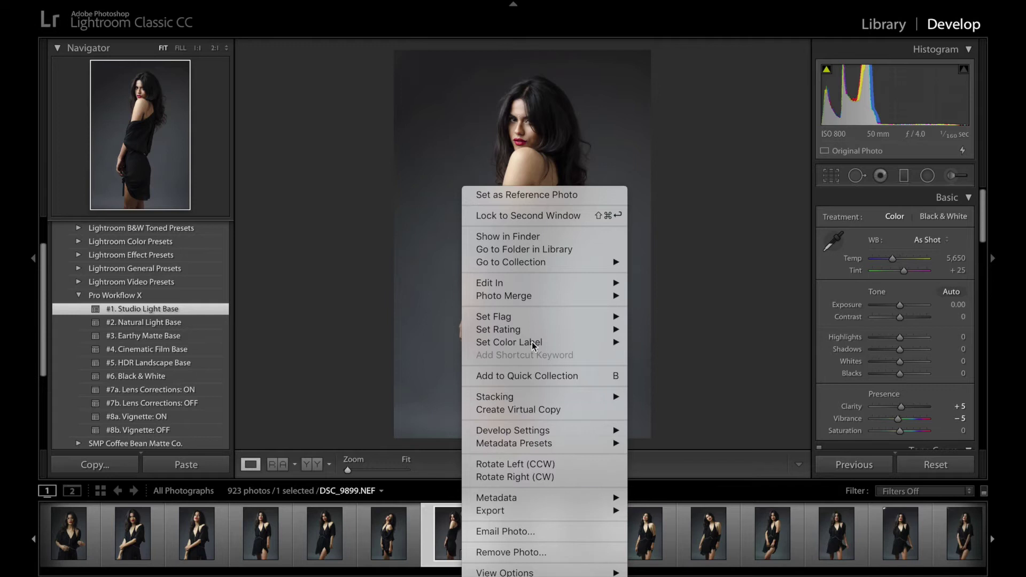
mouse_move(546, 283)
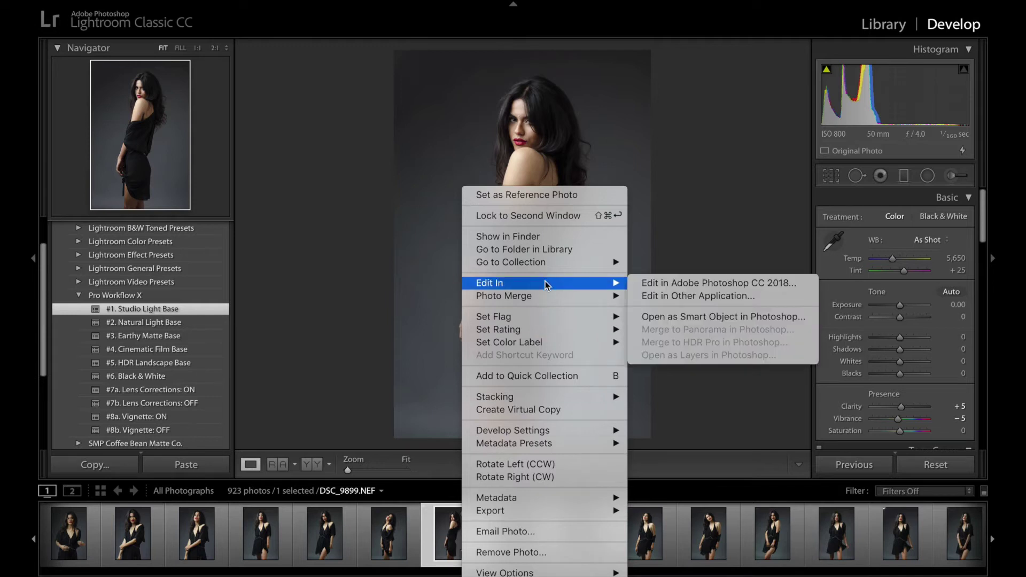
click(634, 317)
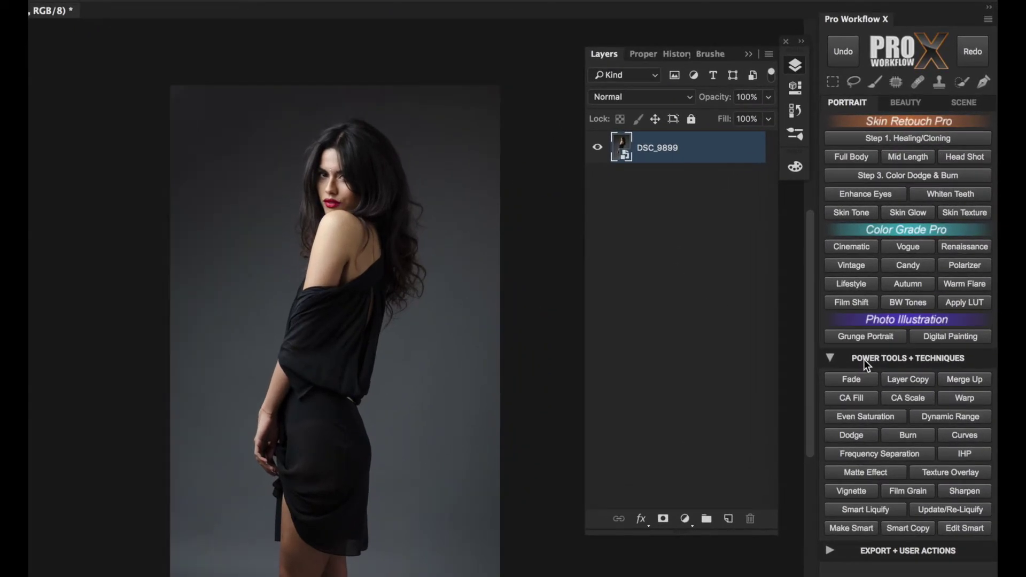
Duplicate the document and copy the hair right of her head onto a new layer.
click(888, 333)
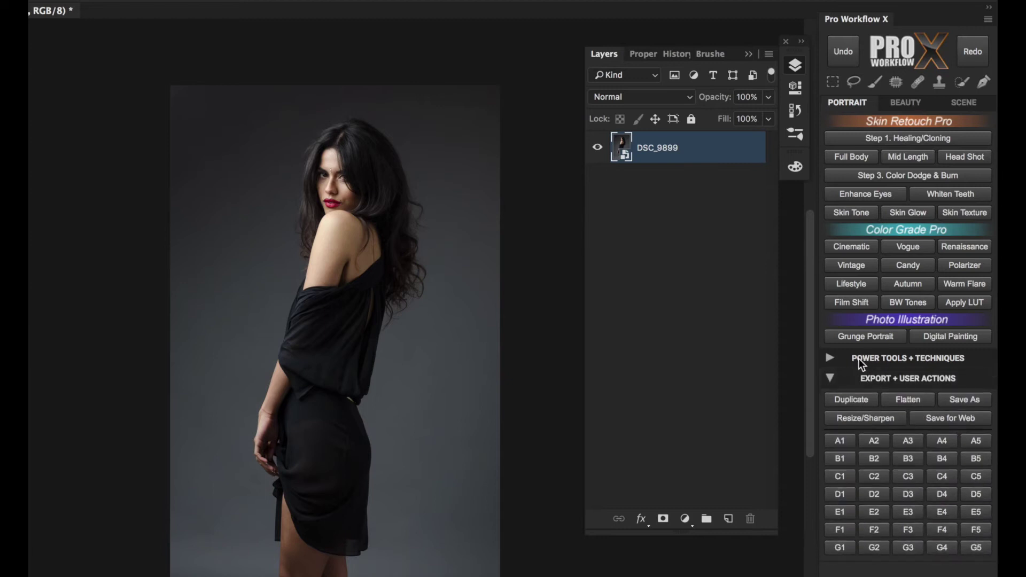
click(864, 399)
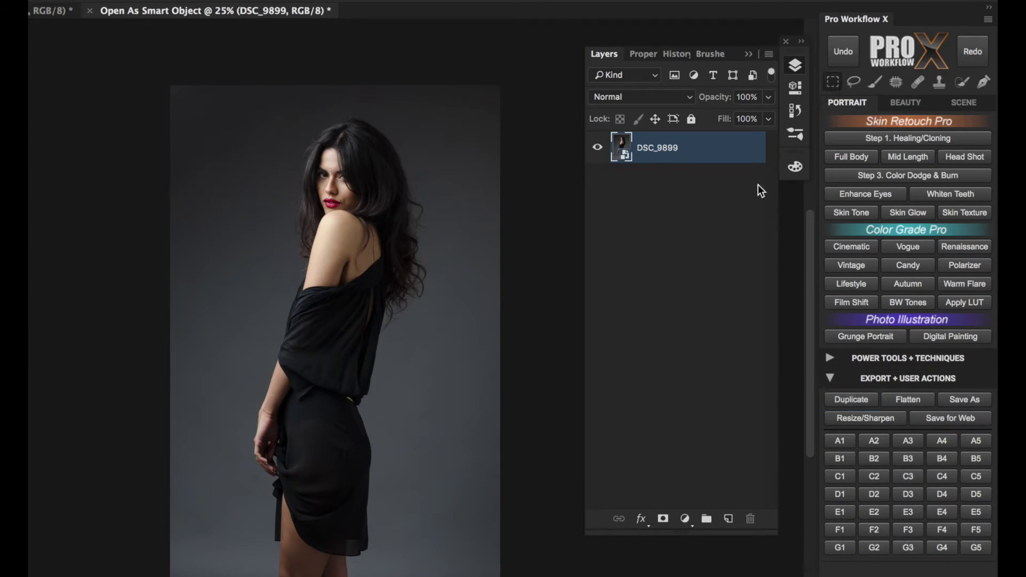
drag(378, 110, 485, 336)
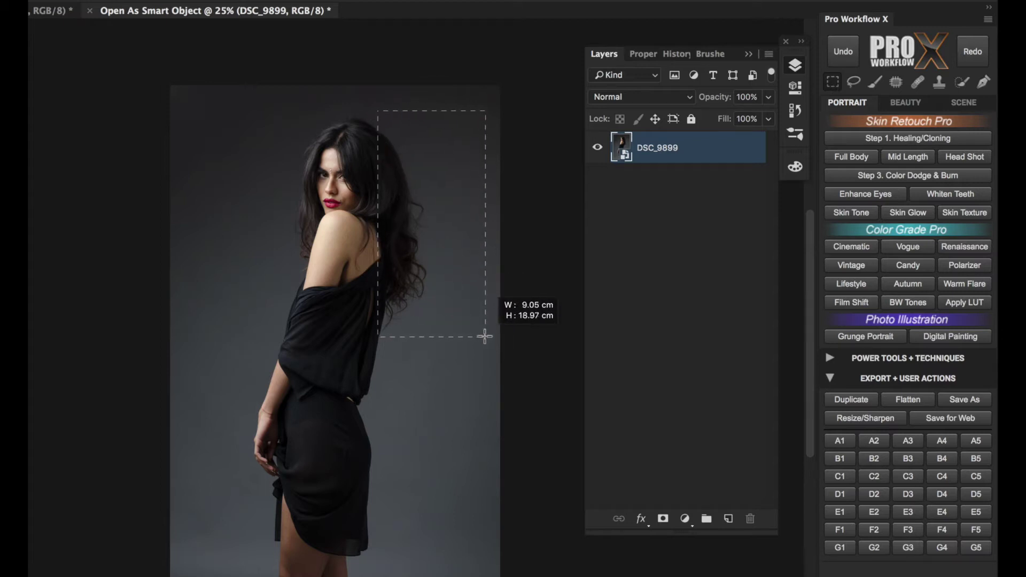
click(961, 358)
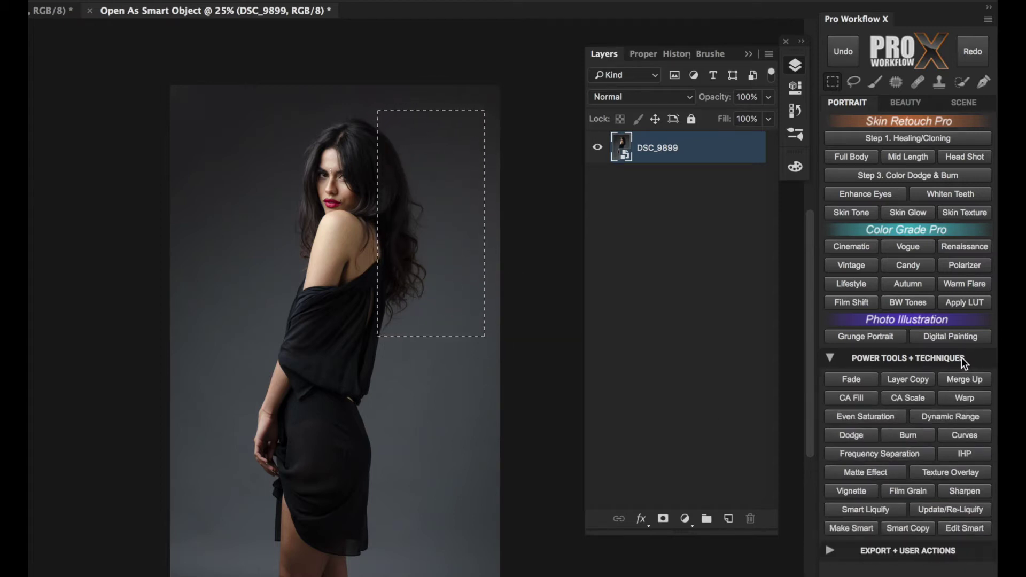
click(909, 378)
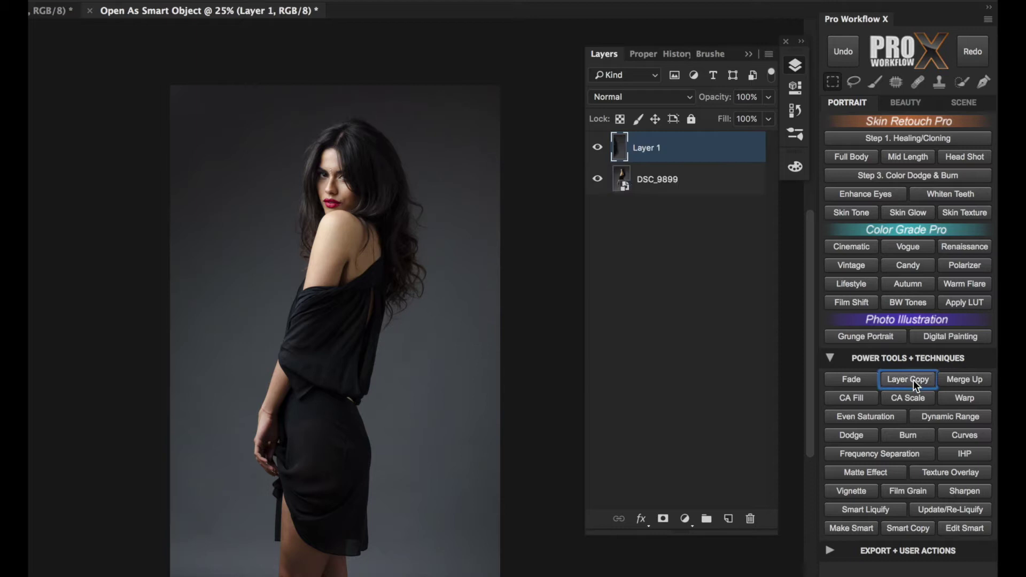
Warp the copied hair outward to the right, committing two warps.
click(978, 398)
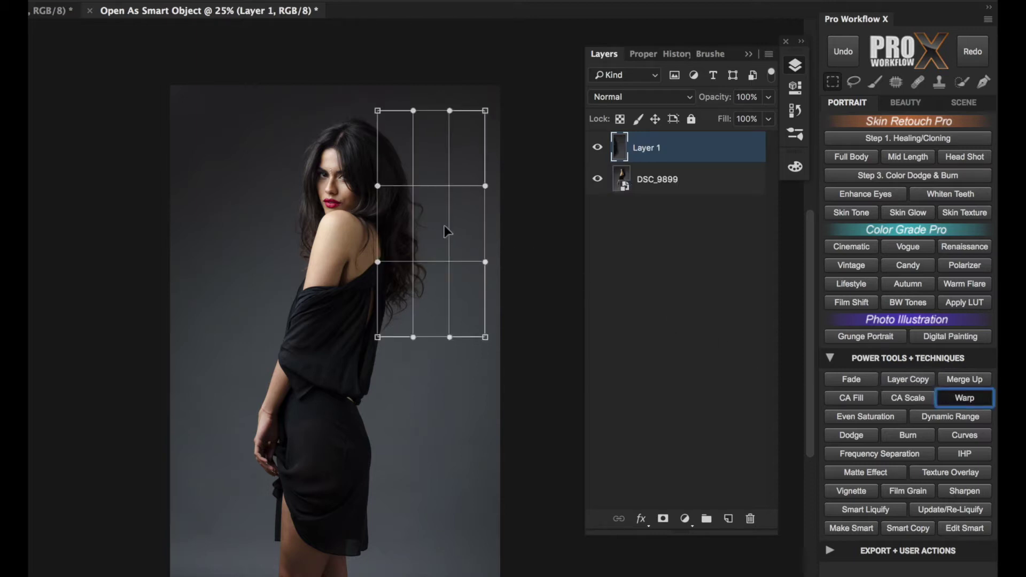
drag(433, 219, 442, 218)
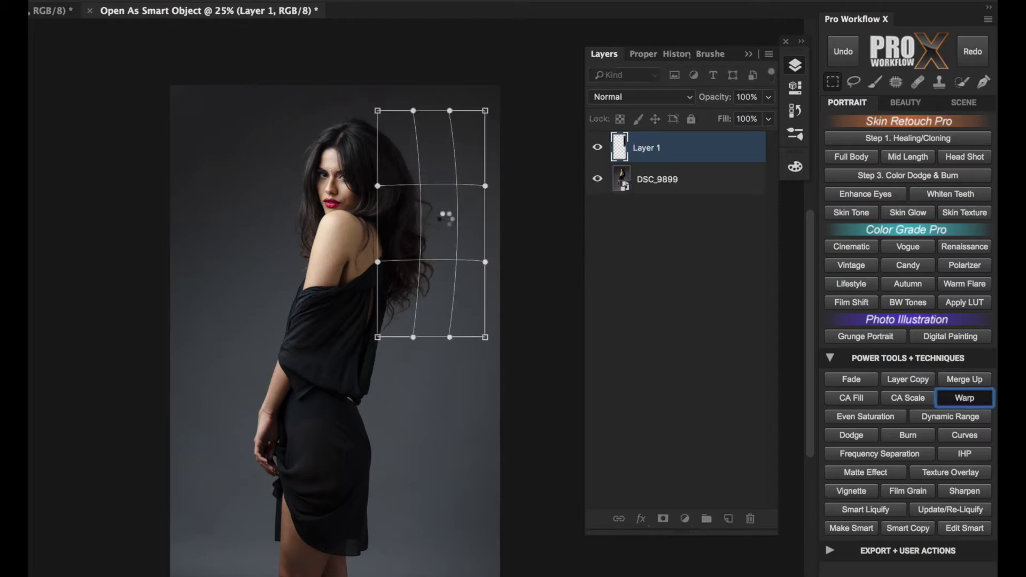
key(Return)
click(980, 398)
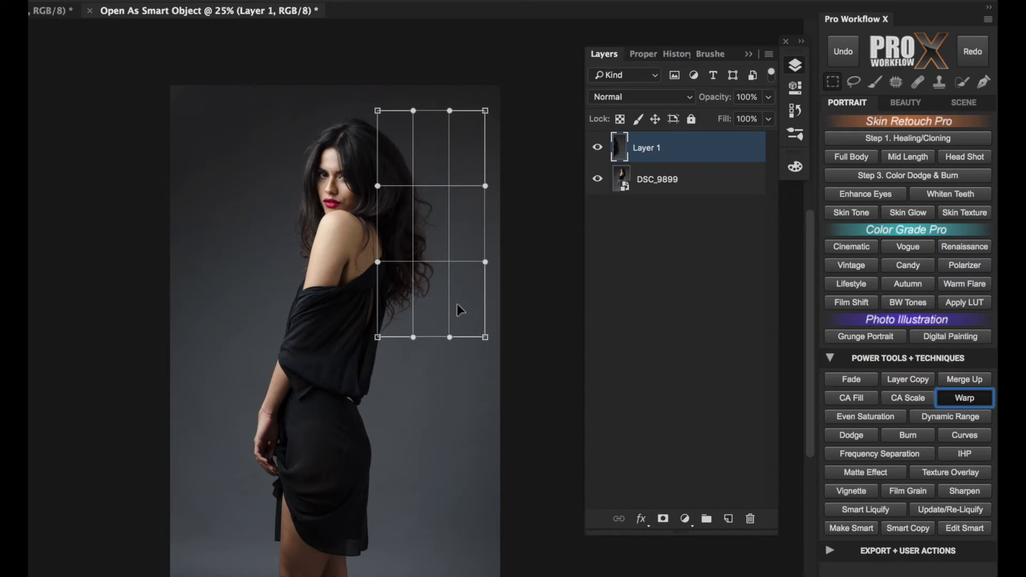
key(Return)
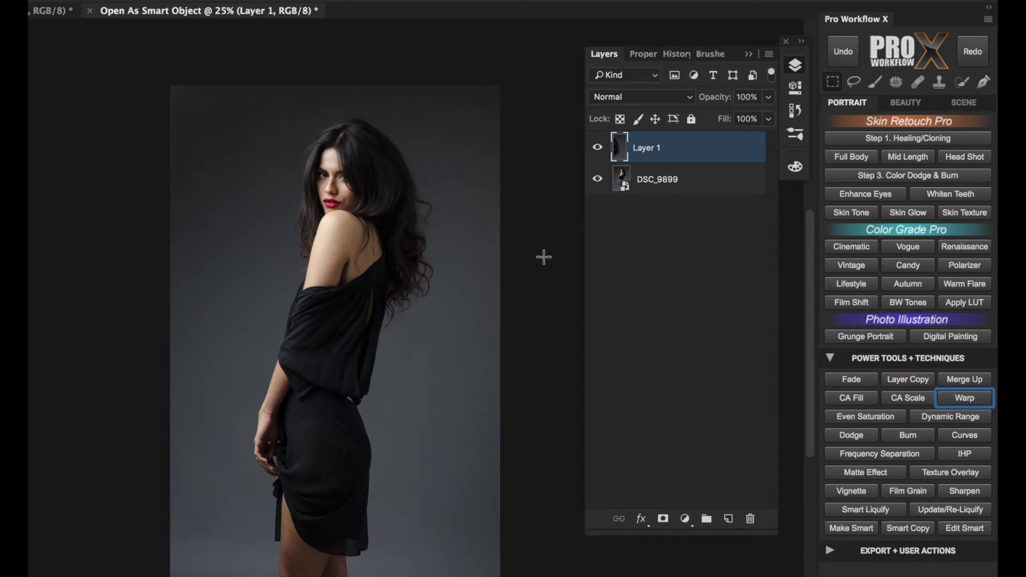
Undo the last warp, recopy the hair to Layer 1, and convert it to a smart object.
click(845, 55)
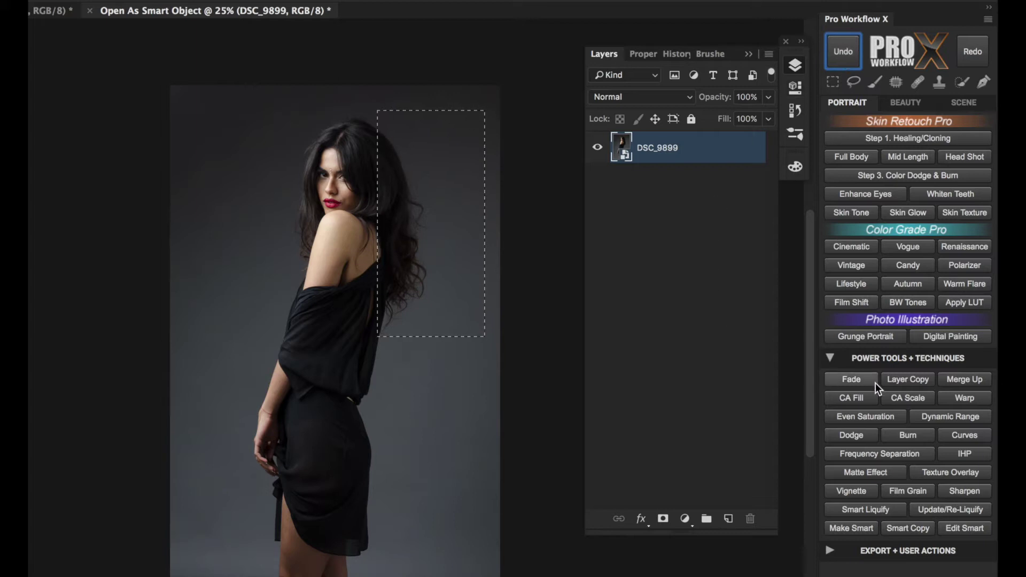
click(924, 379)
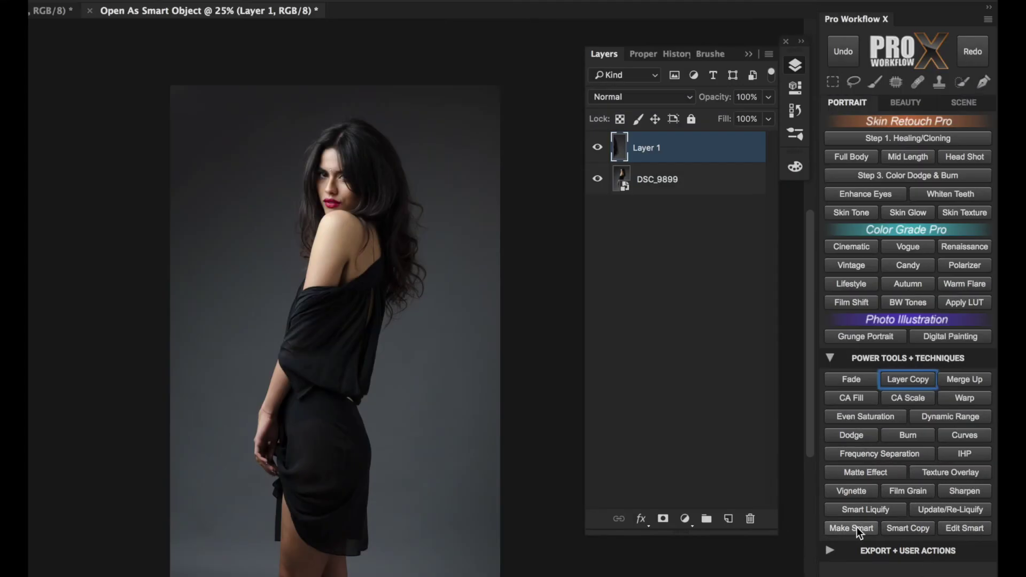
click(856, 527)
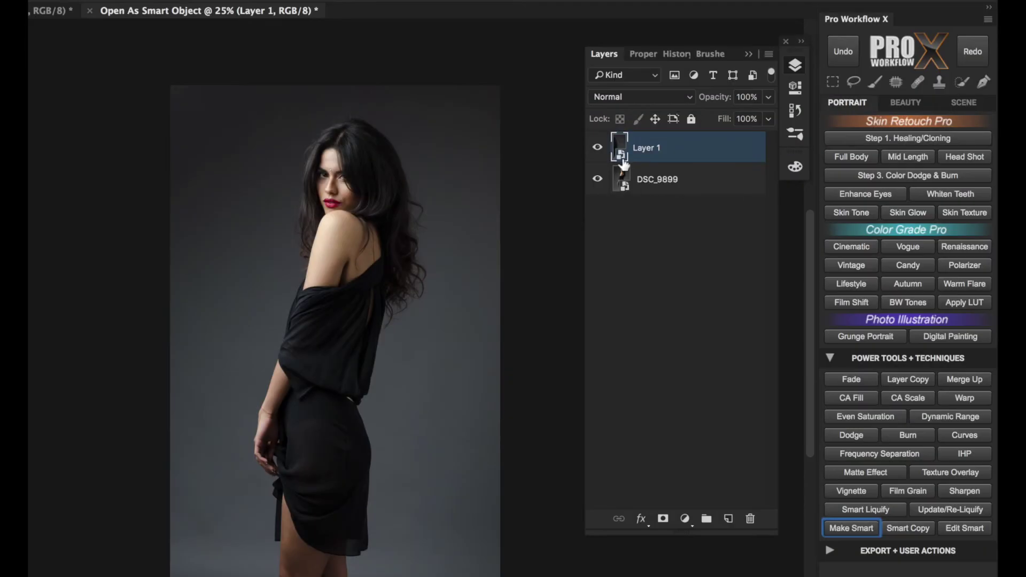
Warp Layer 1's hair rightward, then pull it back left, committing each warp.
click(978, 399)
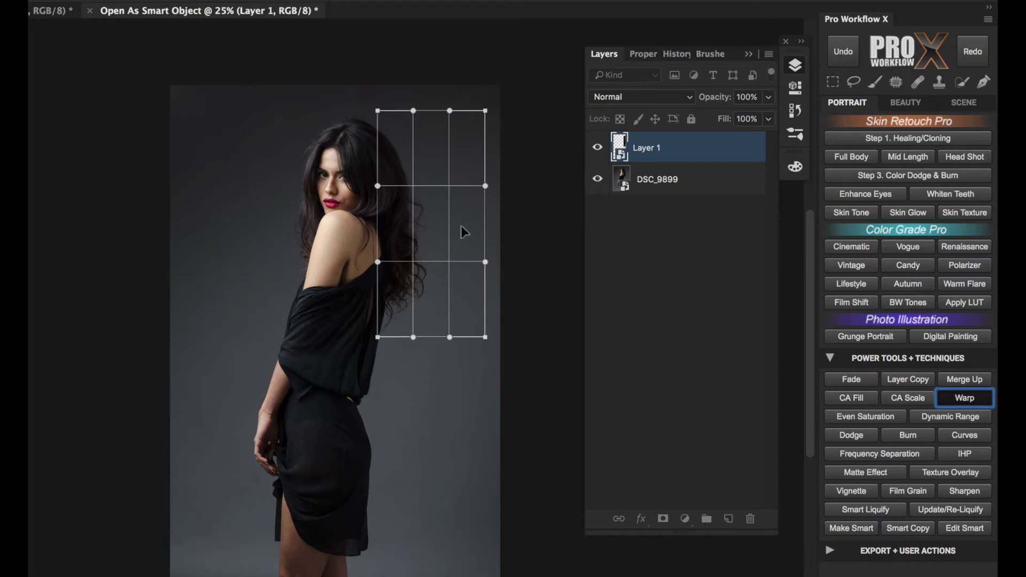
drag(435, 224, 436, 227)
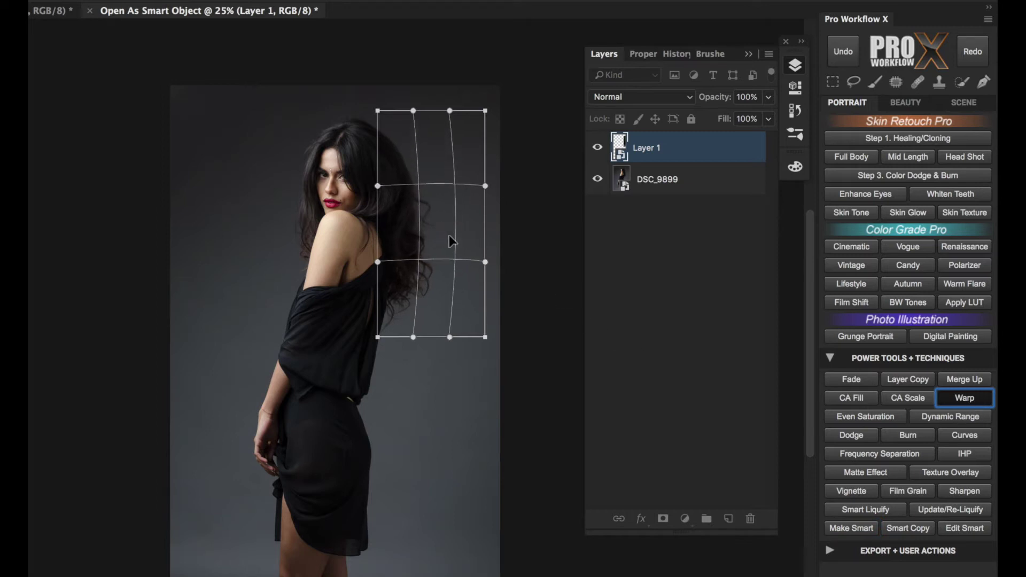
key(Return)
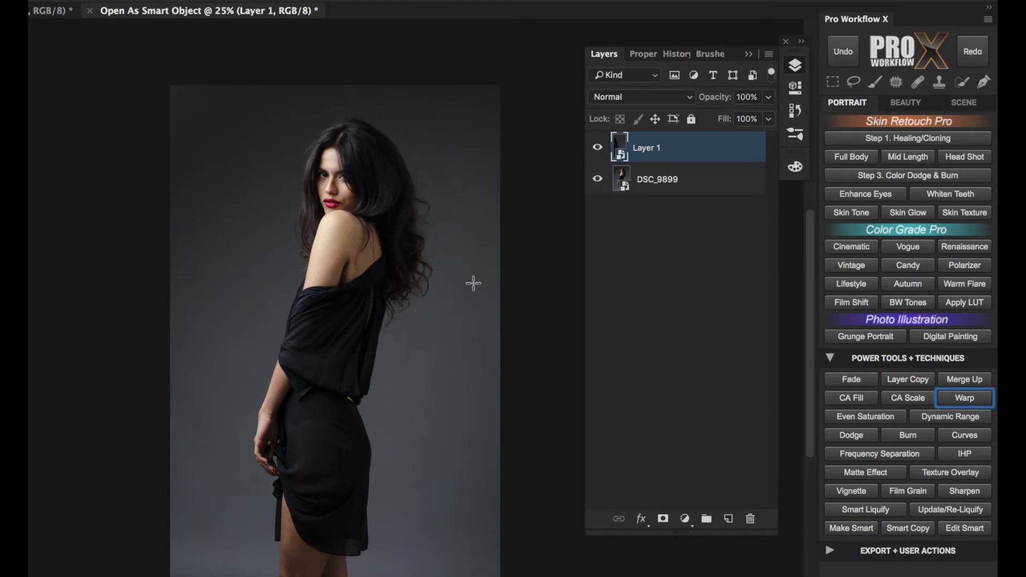
click(979, 401)
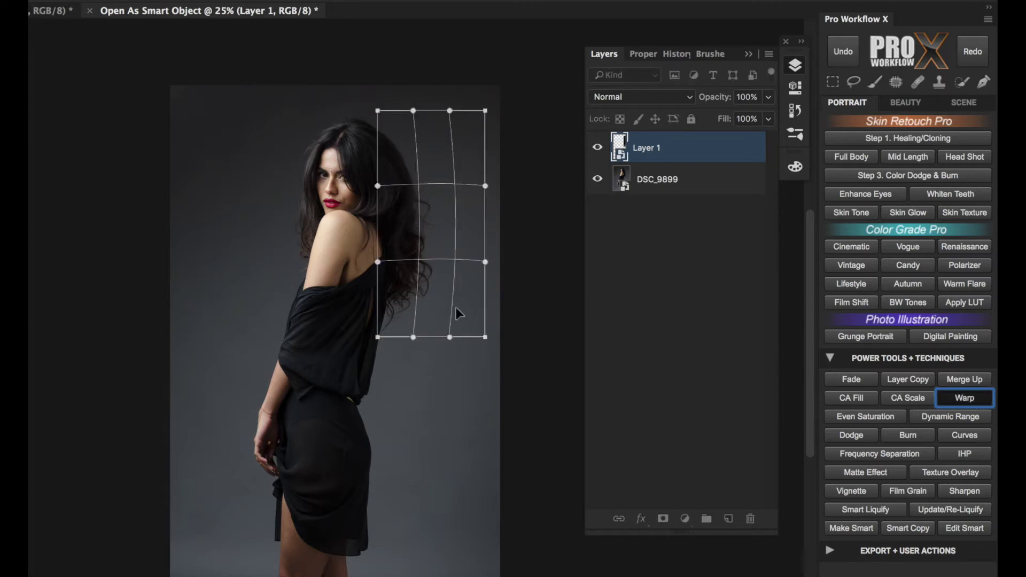
drag(435, 222, 441, 193)
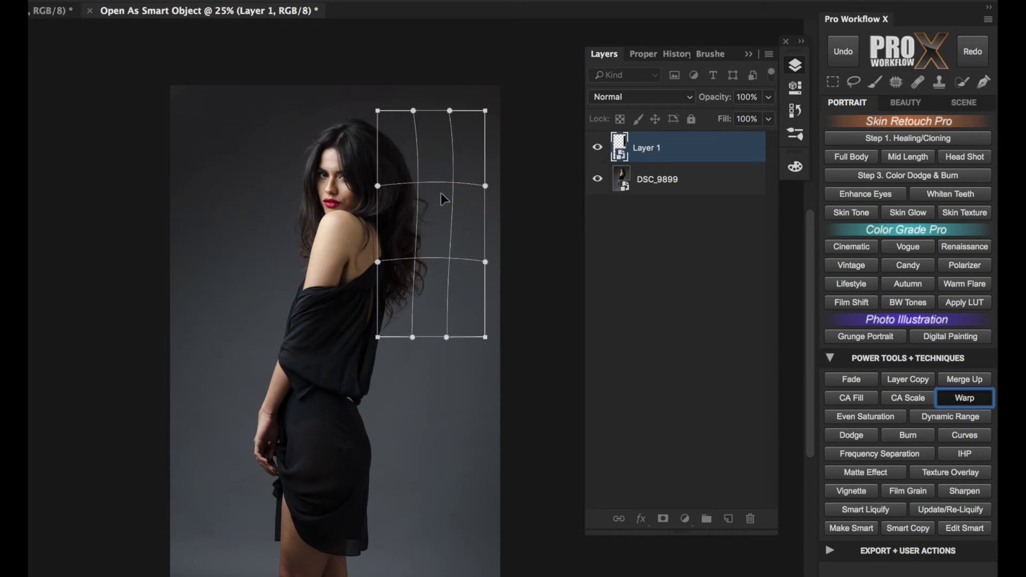
key(Return)
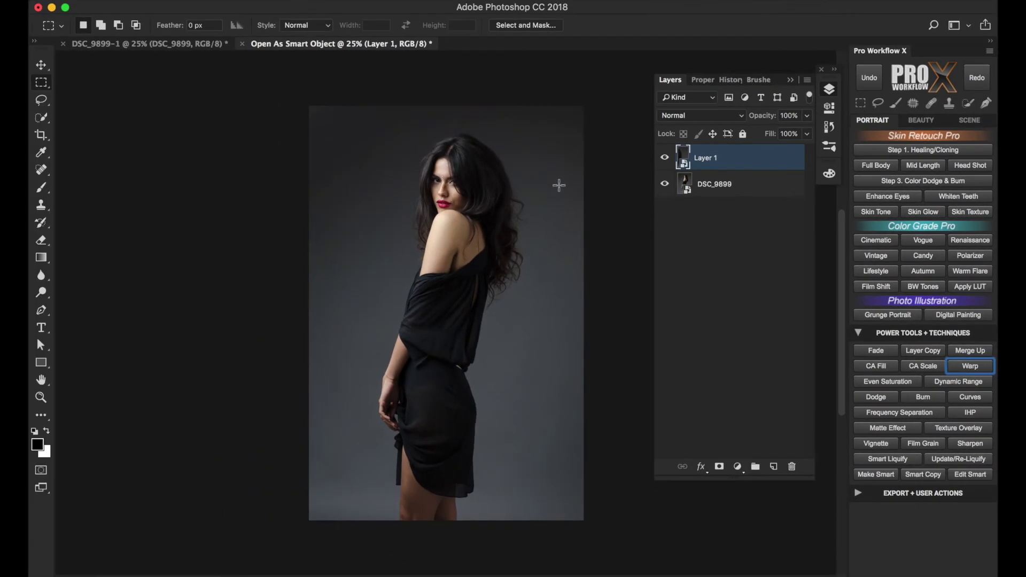
Close the test document unsaved, trial and cancel a -0.15 exposure, then view full screen.
click(242, 44)
click(460, 203)
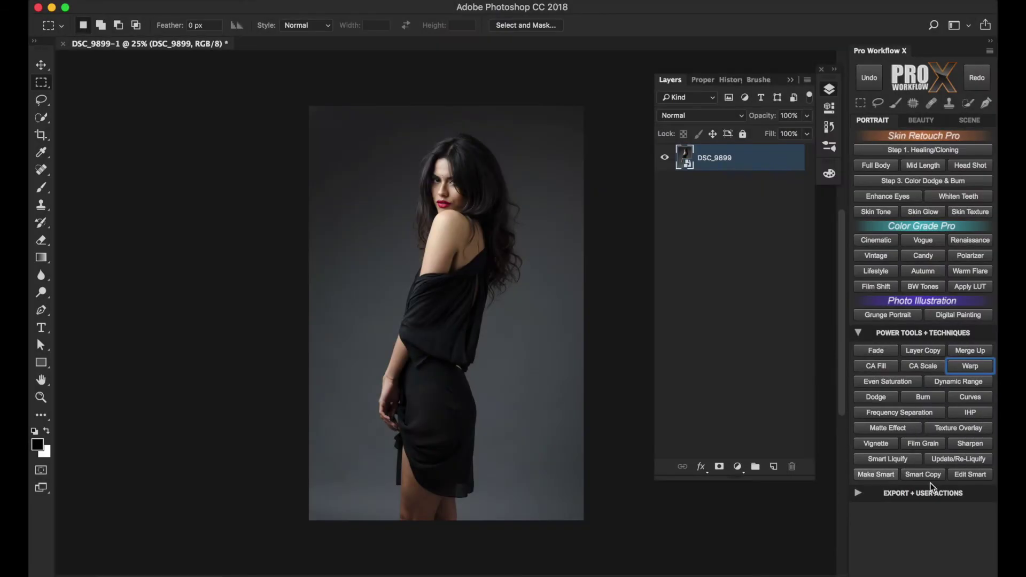
click(986, 475)
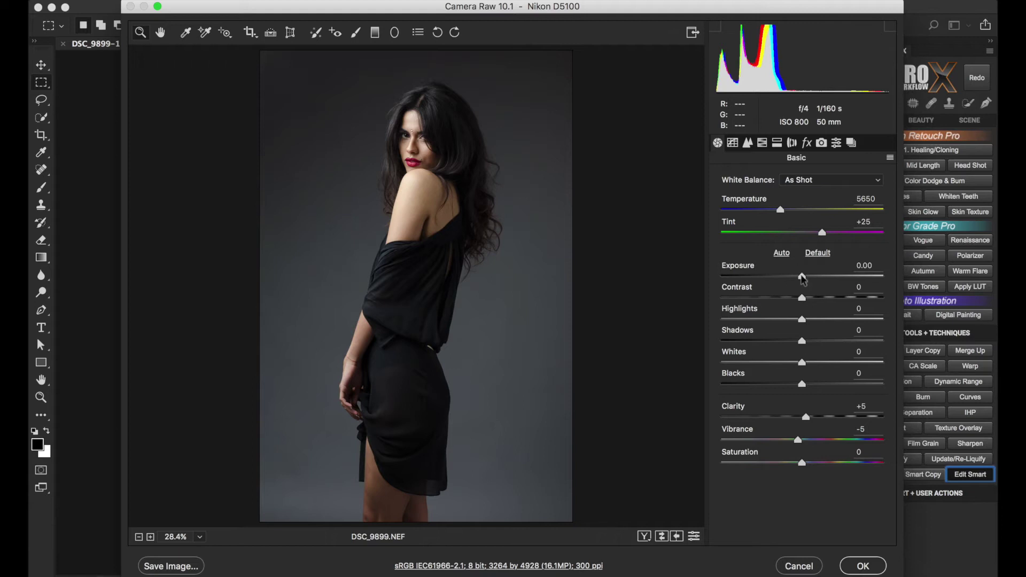
drag(807, 276, 803, 278)
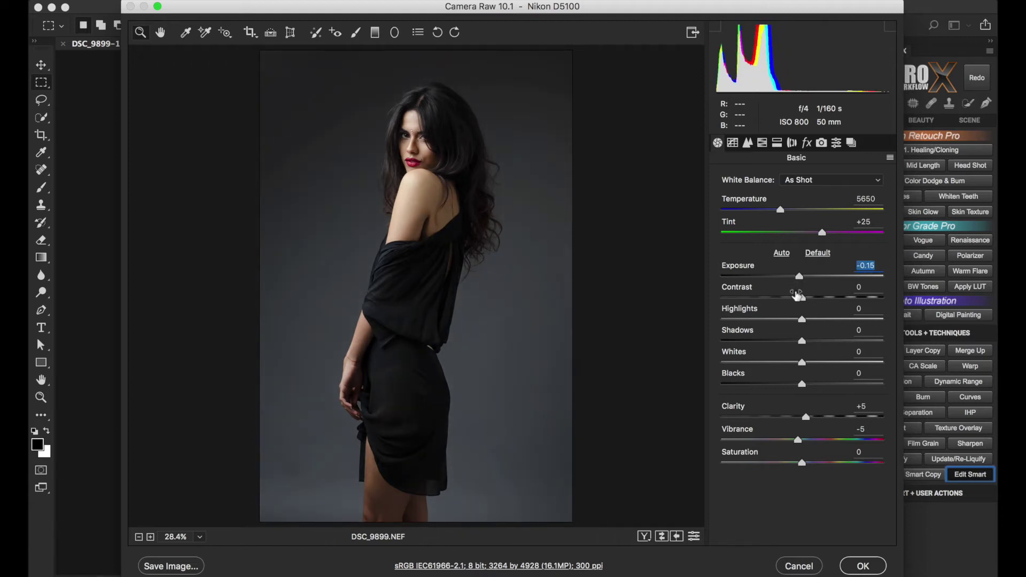
click(809, 565)
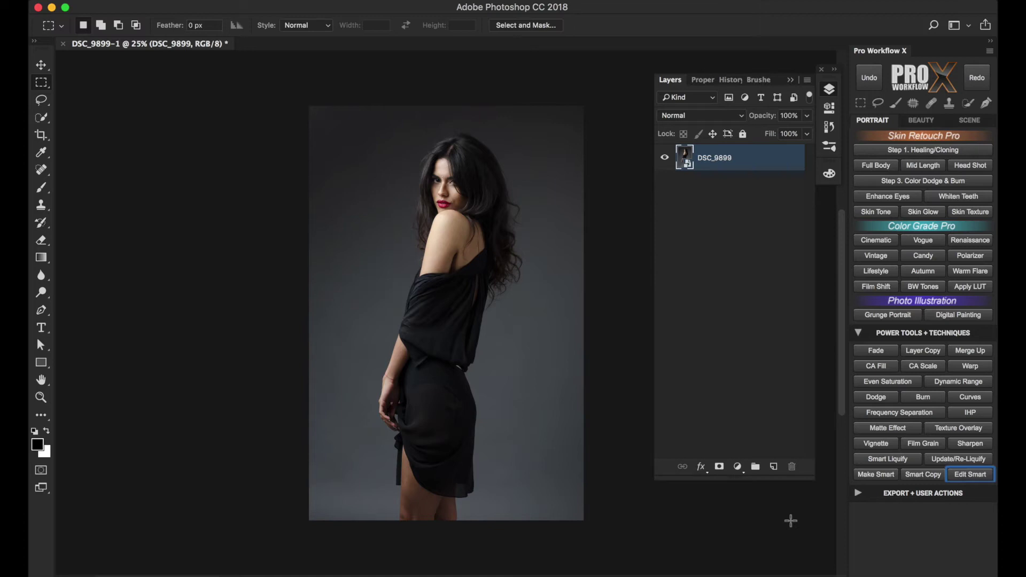
key(f)
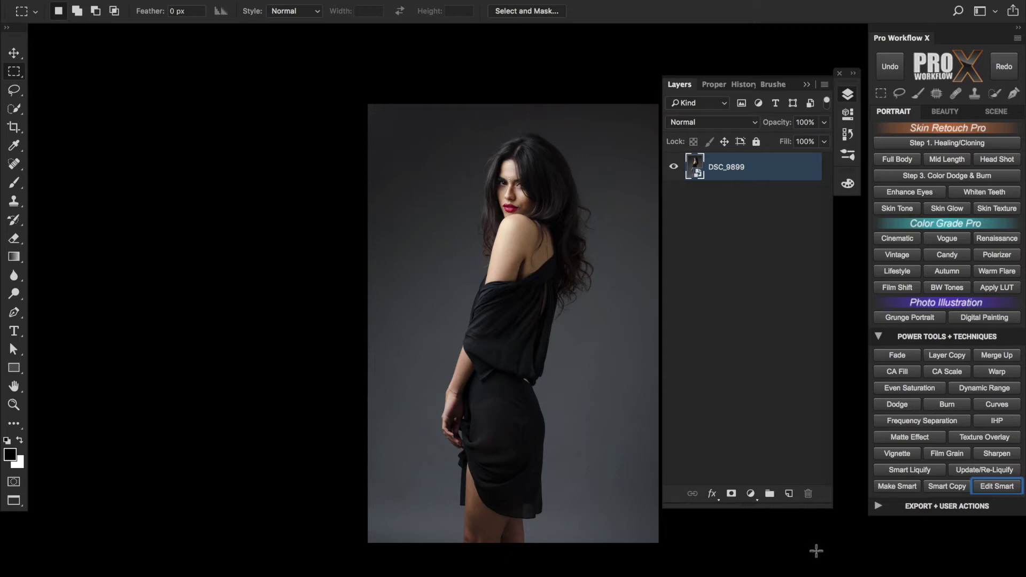
drag(584, 367, 543, 362)
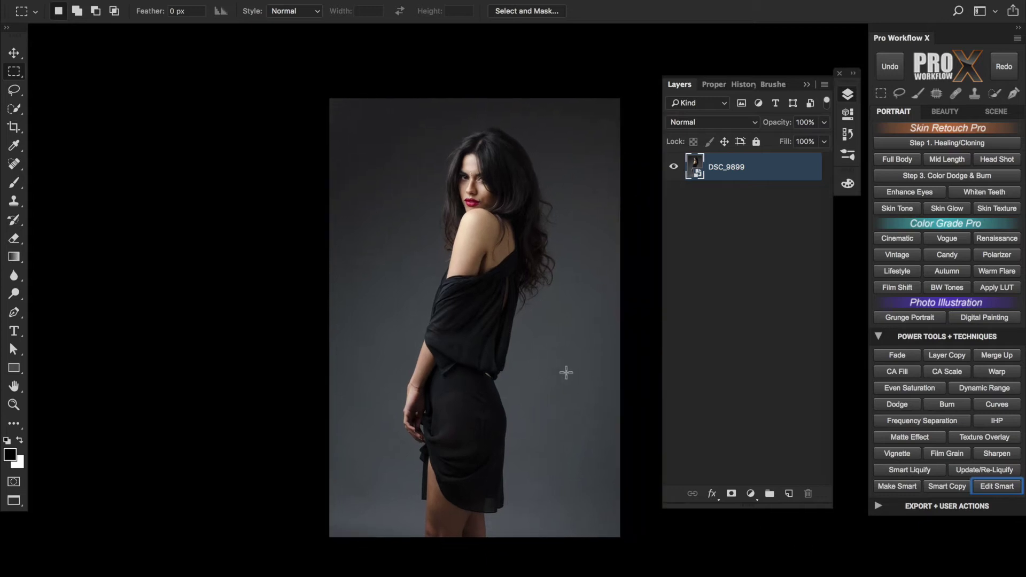
click(789, 493)
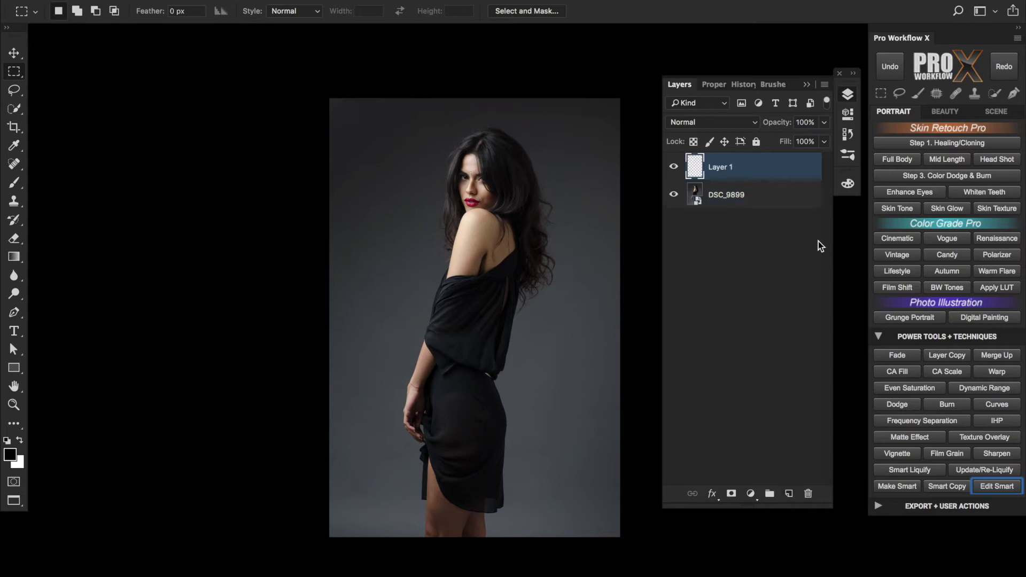
click(847, 155)
click(769, 323)
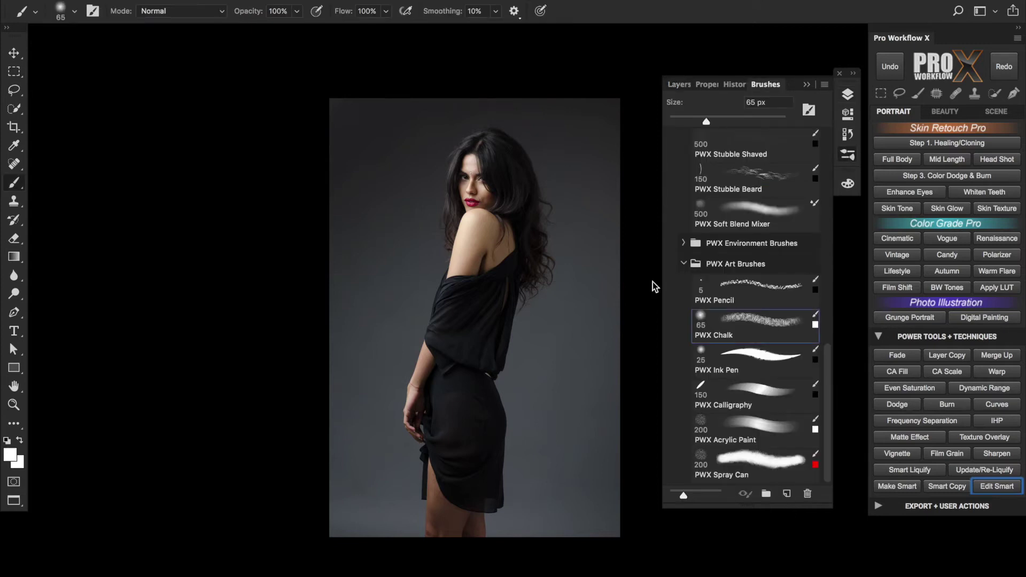
drag(462, 146, 493, 169)
mouse_move(465, 224)
mouse_down()
mouse_move(451, 278)
mouse_move(494, 200)
mouse_up()
drag(494, 200, 454, 291)
drag(426, 535, 494, 536)
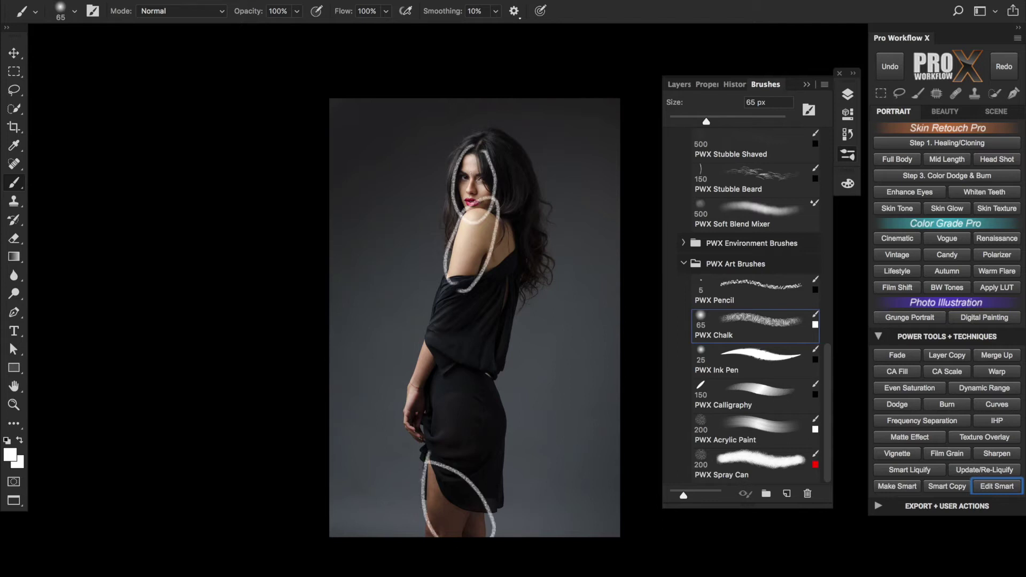
mouse_move(464, 466)
mouse_down()
mouse_move(462, 386)
mouse_move(479, 474)
mouse_up()
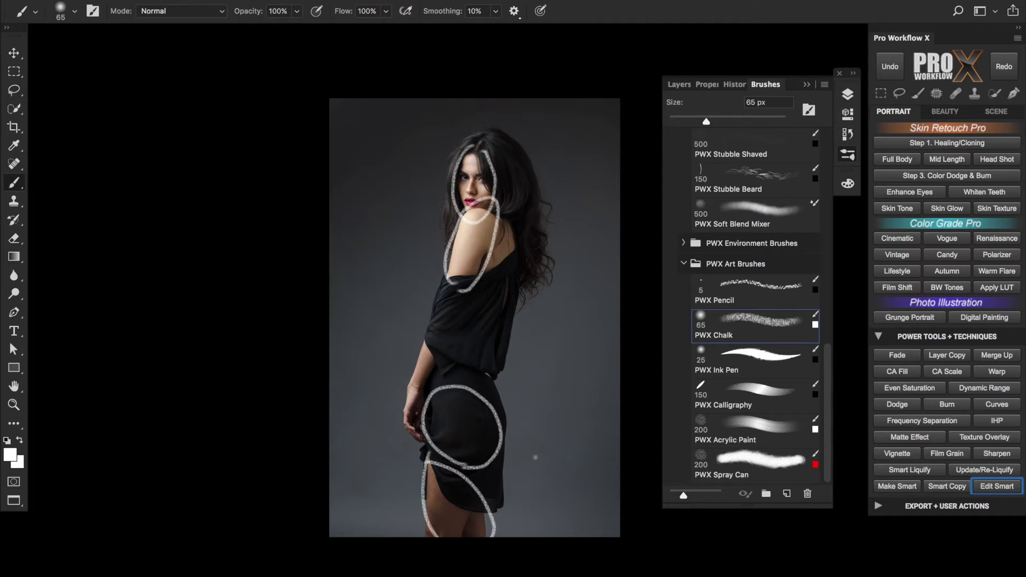
click(847, 94)
mouse_move(783, 174)
mouse_down()
mouse_move(791, 436)
mouse_move(804, 495)
mouse_up()
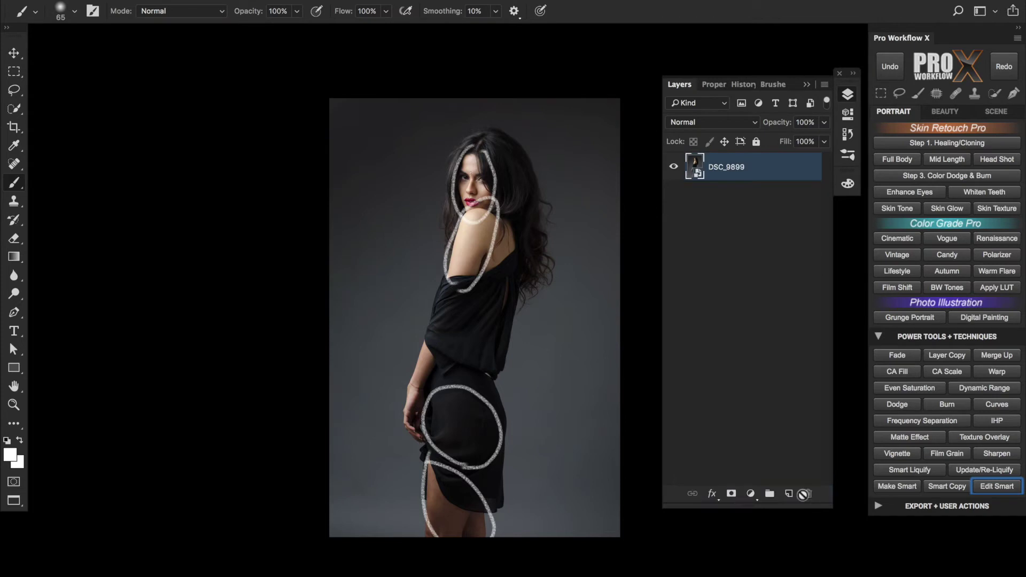
Make a smart-object copy set to Exposure +0.95, Contrast -27, Shadows +63, slightly darker Blacks.
click(963, 486)
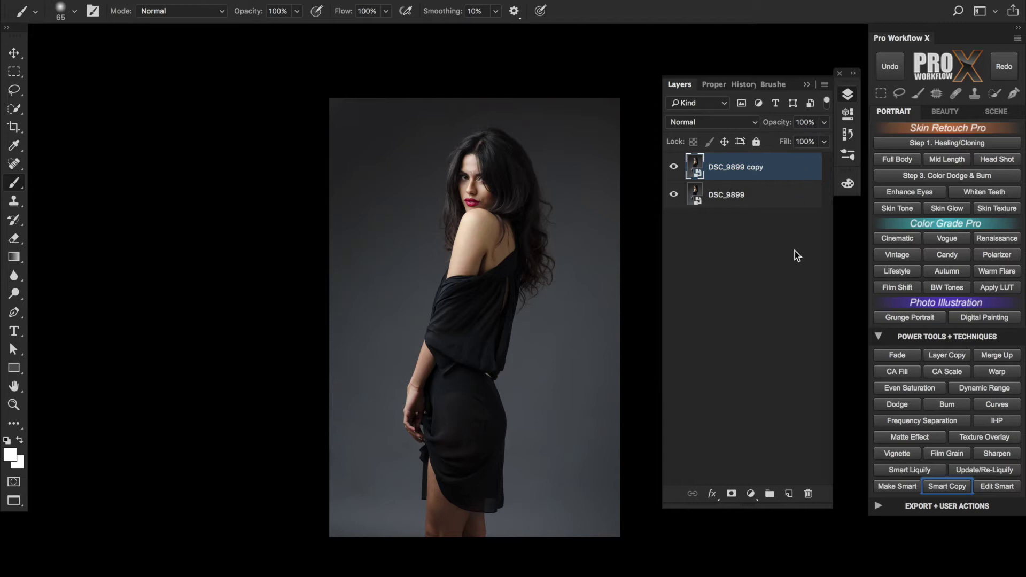
click(1012, 488)
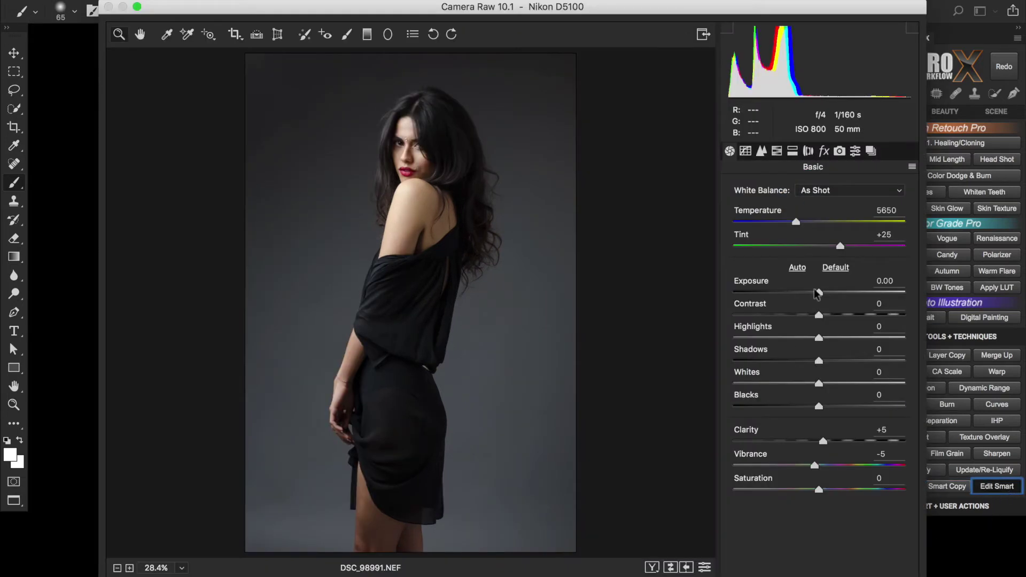
drag(818, 293, 797, 322)
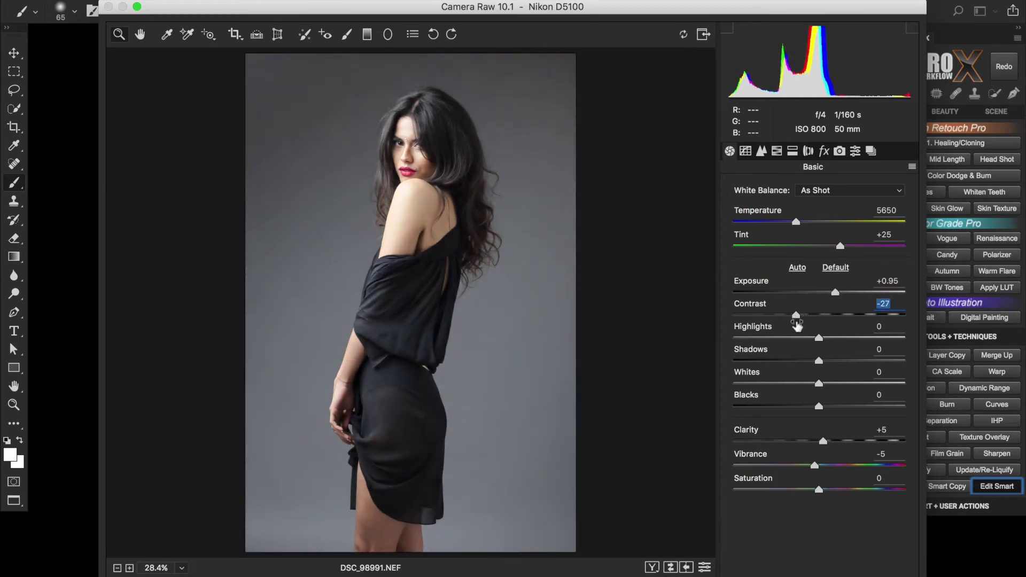
drag(818, 361, 871, 361)
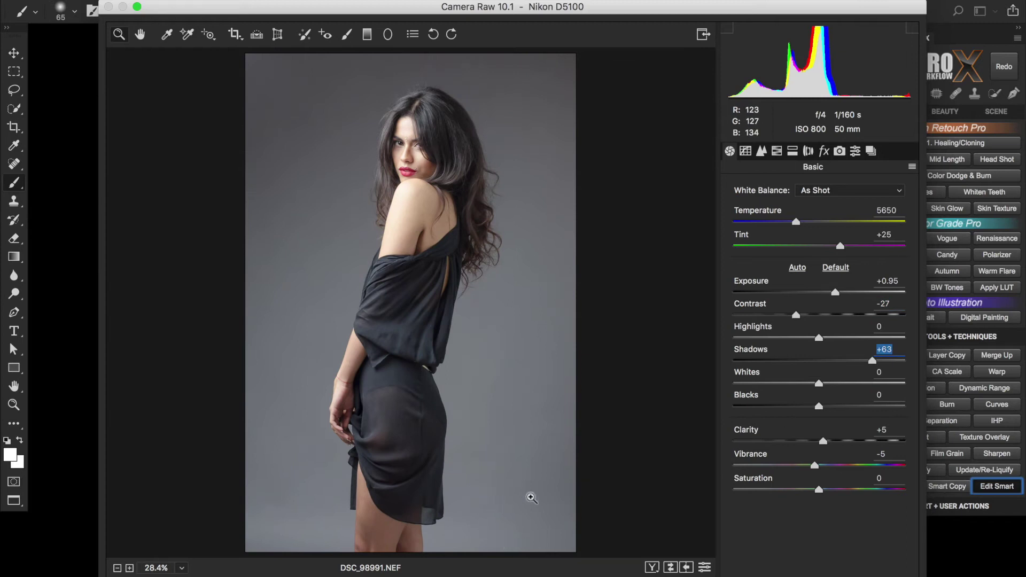
drag(818, 406, 810, 406)
click(903, 574)
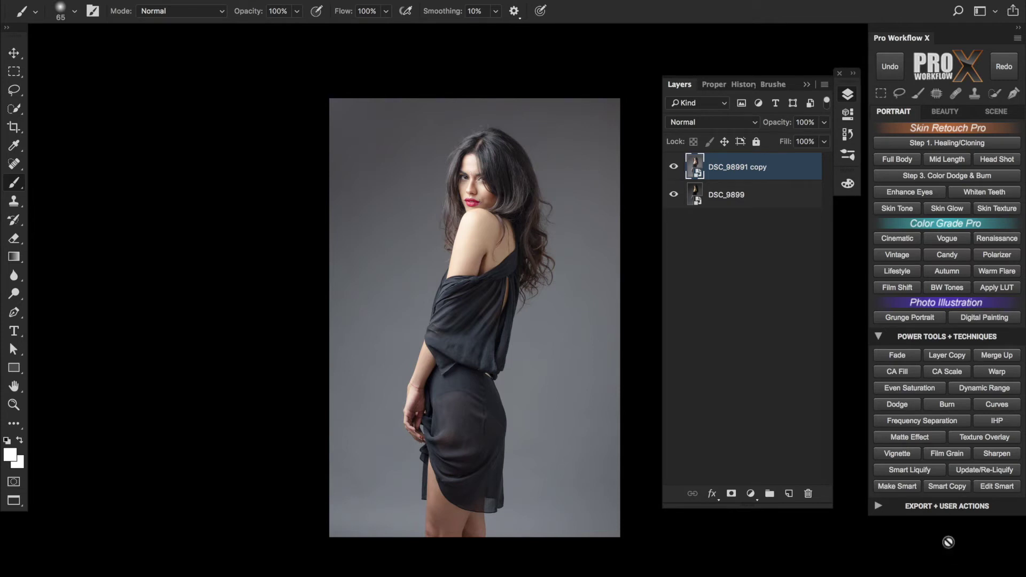
Make another smart-object copy set to Exposure -1.15, Contrast +3, Shadows +4, Blacks 0.
click(963, 485)
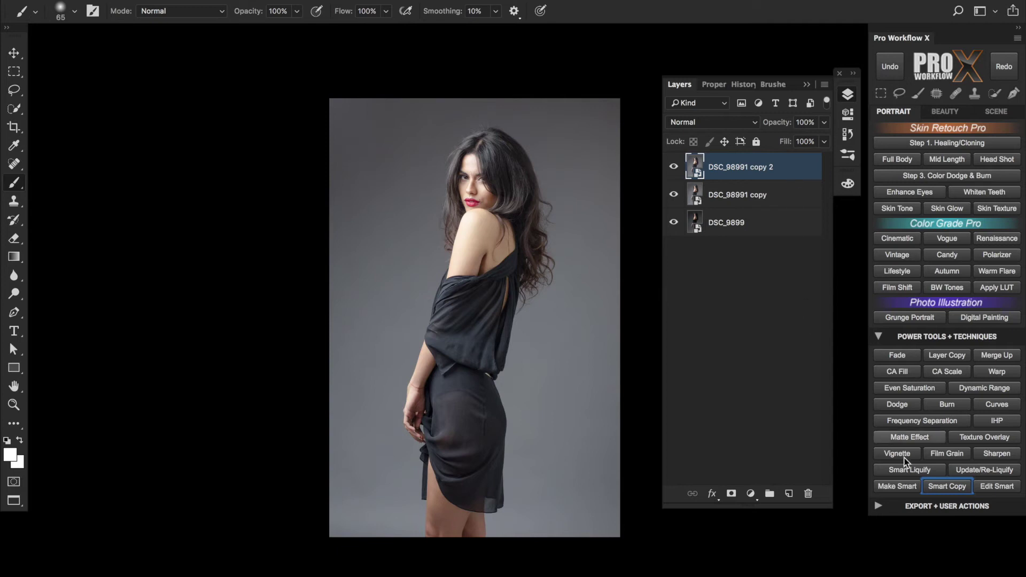
click(1002, 489)
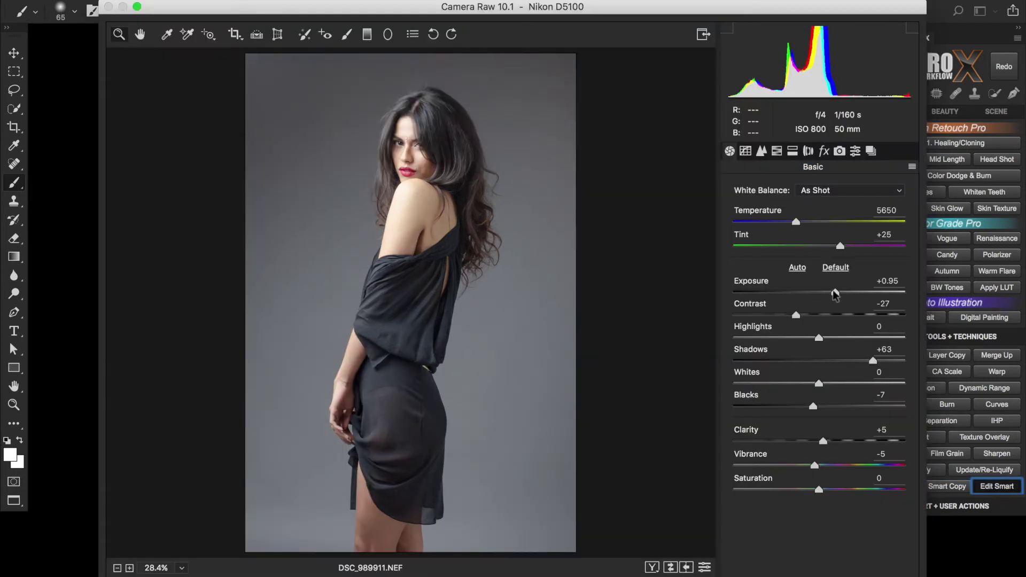
drag(835, 293, 821, 315)
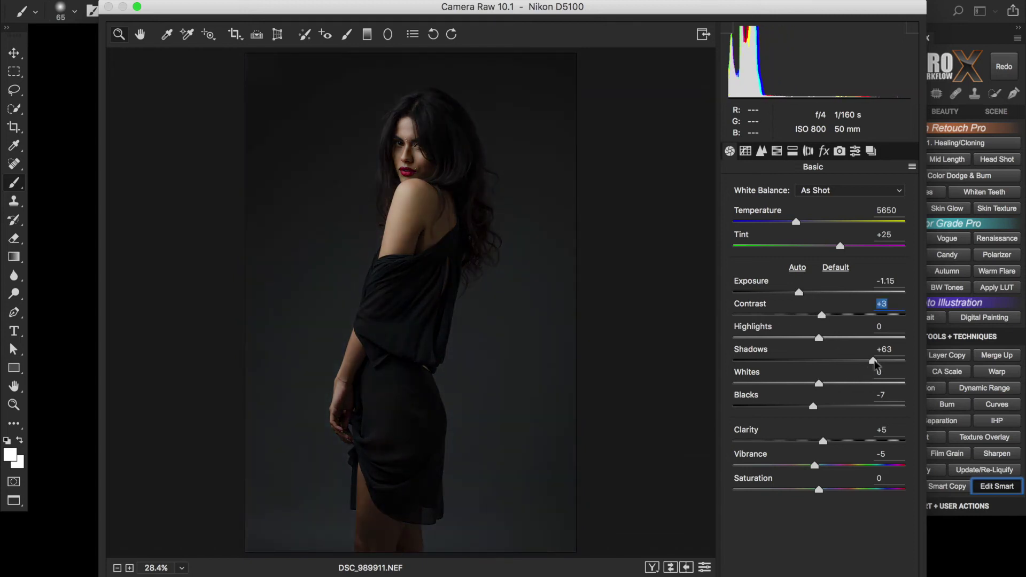
drag(873, 362, 823, 360)
double_click(813, 406)
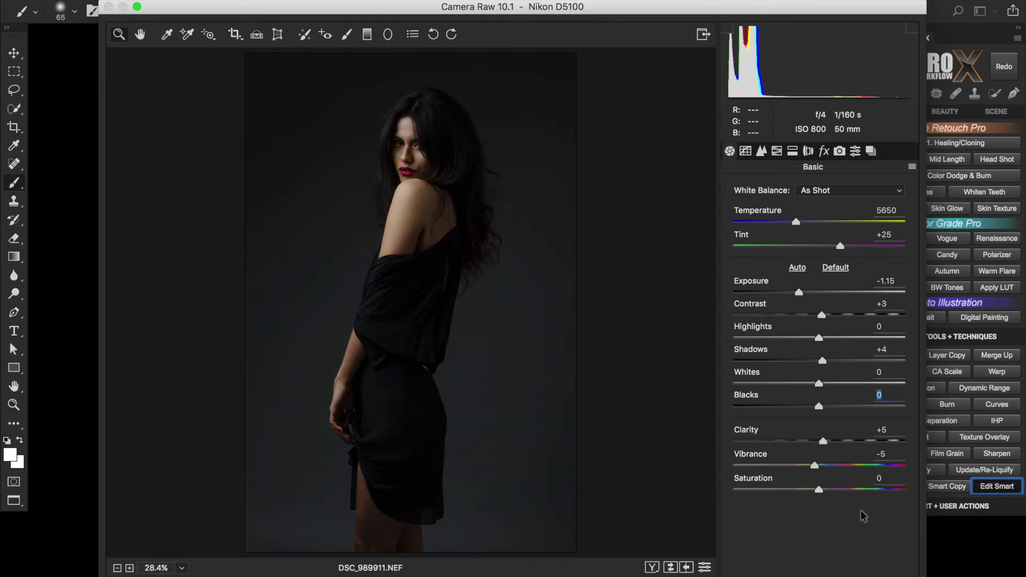
click(916, 572)
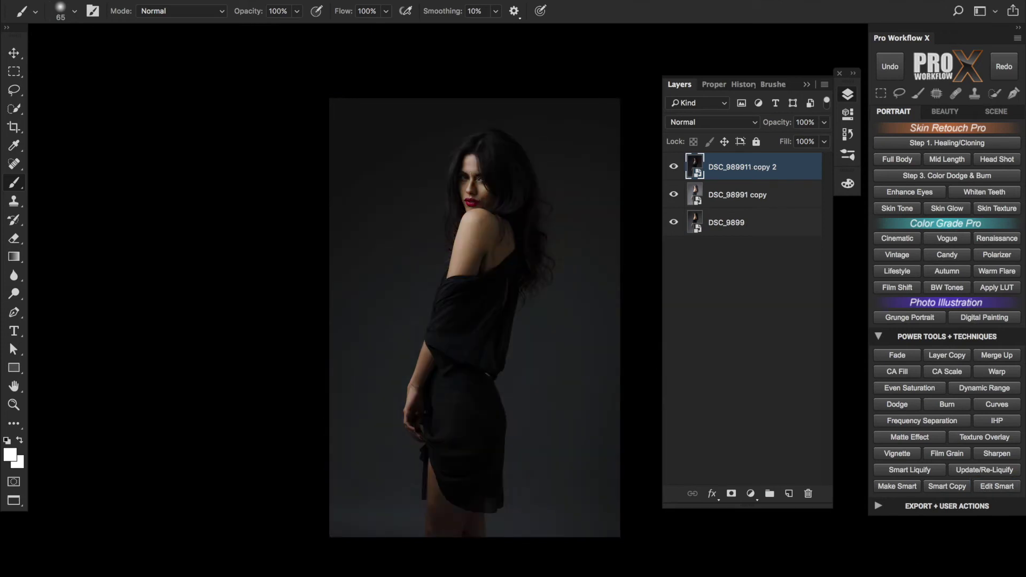
Hide the two exposure copies and preview, then discard, two lights luminosity masks.
click(673, 167)
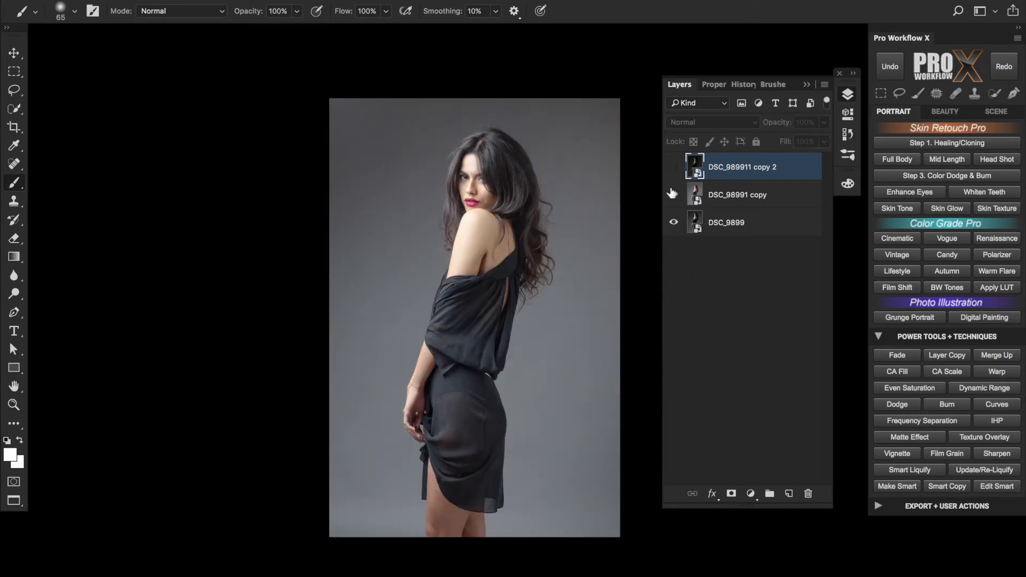
click(671, 194)
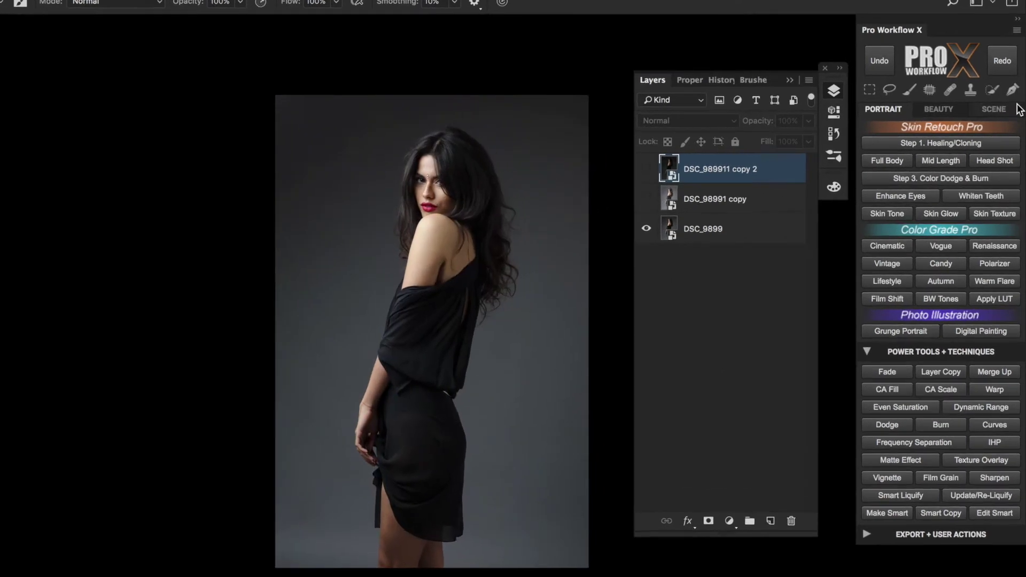
click(1012, 113)
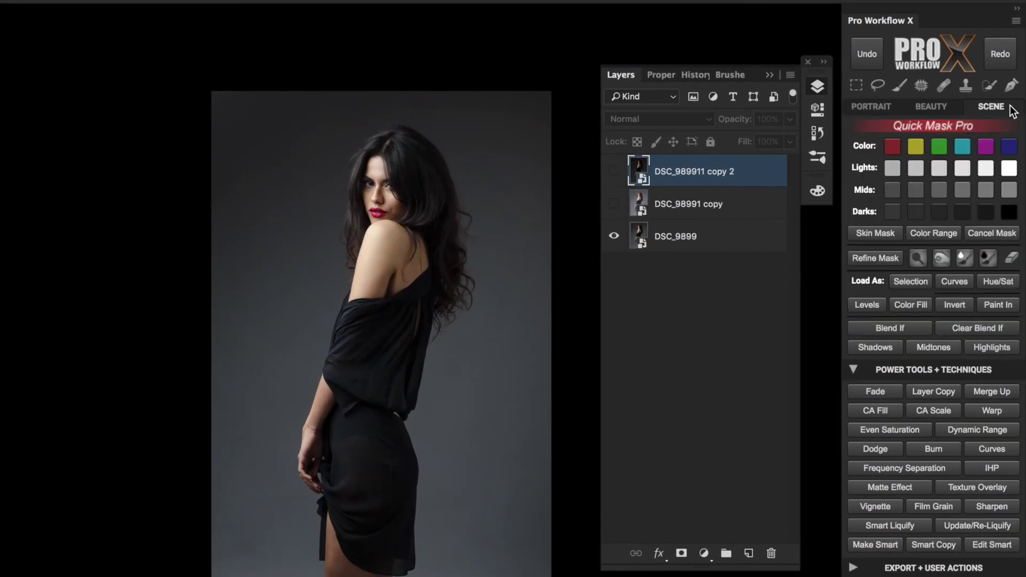
click(963, 169)
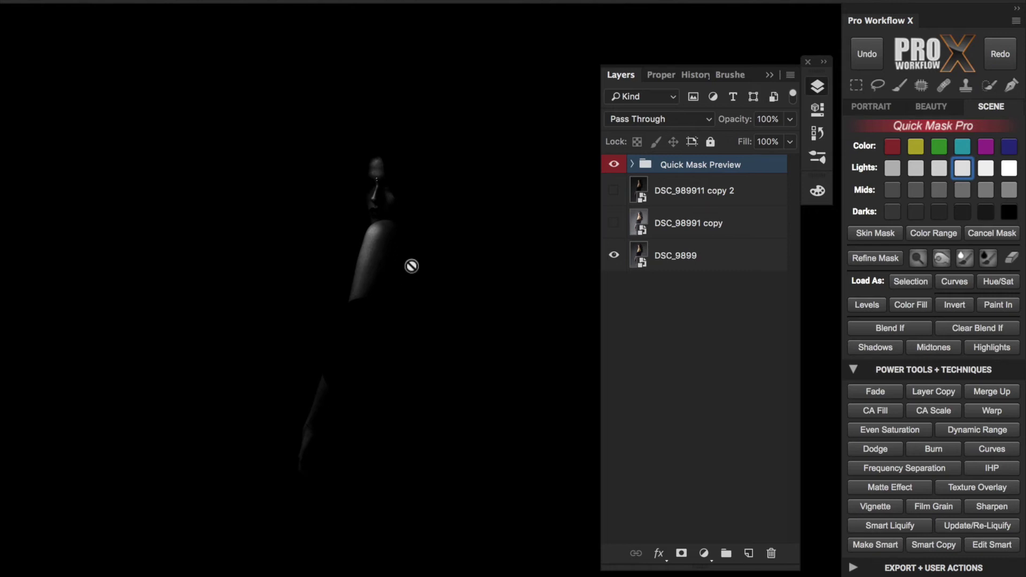
click(1010, 234)
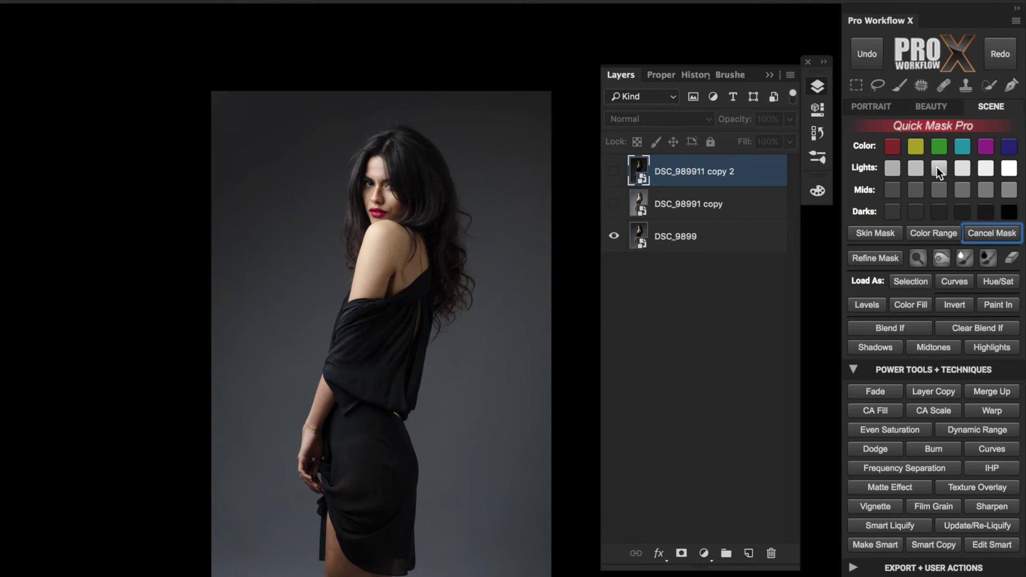
click(937, 168)
click(992, 232)
Preview the broadest lights mask and try darkening it with Levels, then cancel the refinement.
click(891, 169)
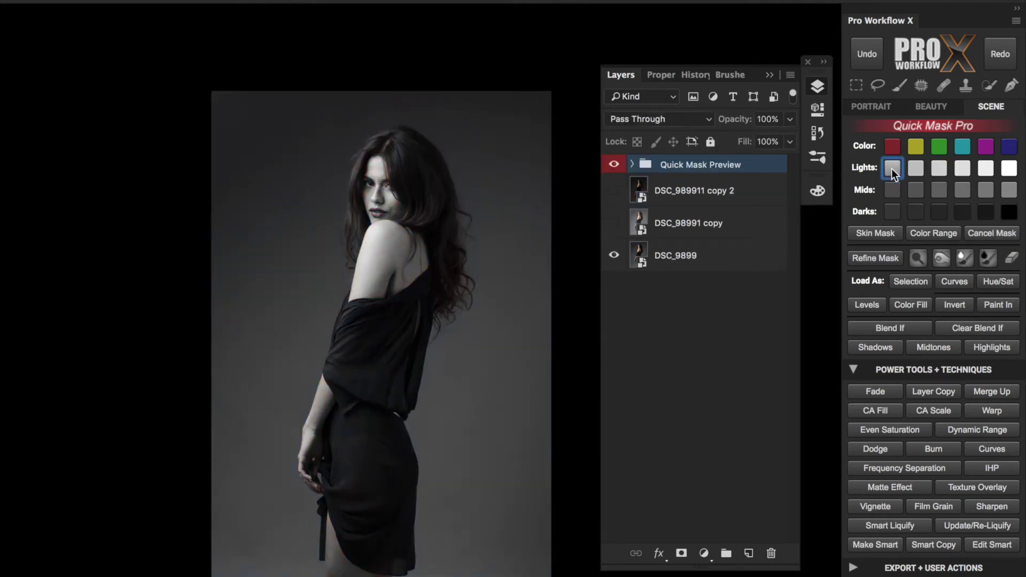
click(887, 258)
drag(505, 277, 678, 278)
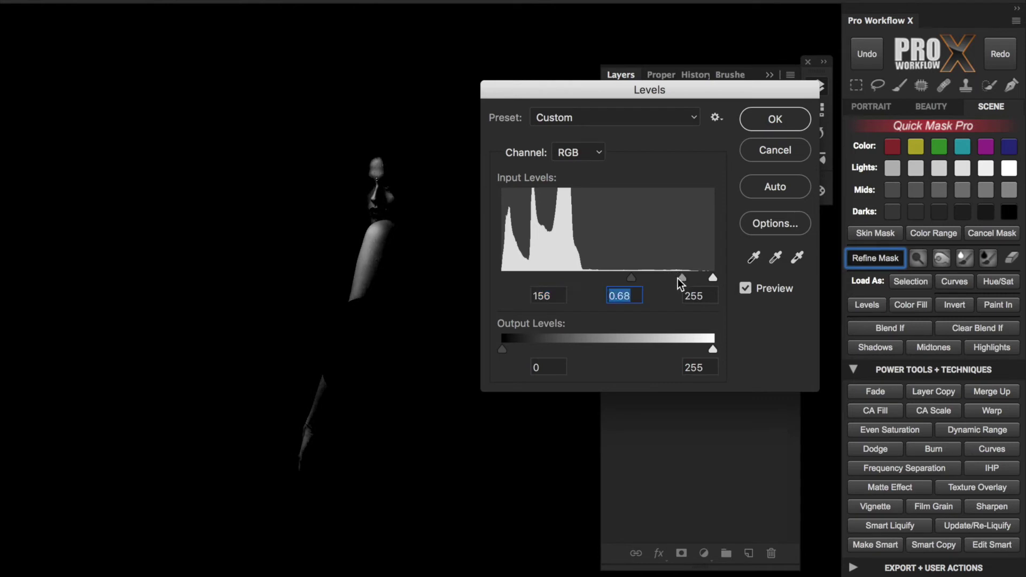
click(785, 152)
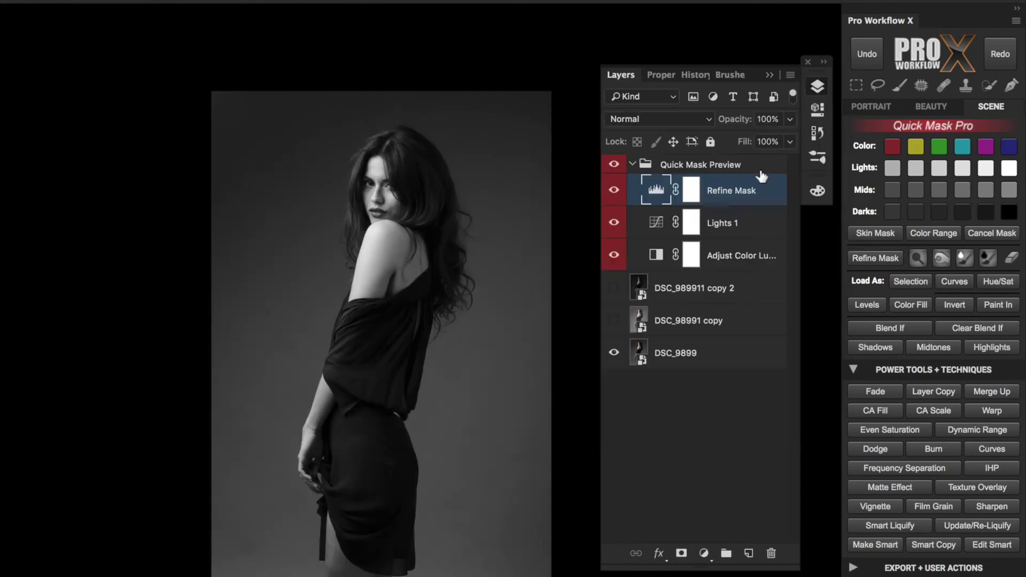
Load the lights luminosity mask as a selection and show the DSC_989911 copy 2 layer.
click(992, 233)
click(937, 170)
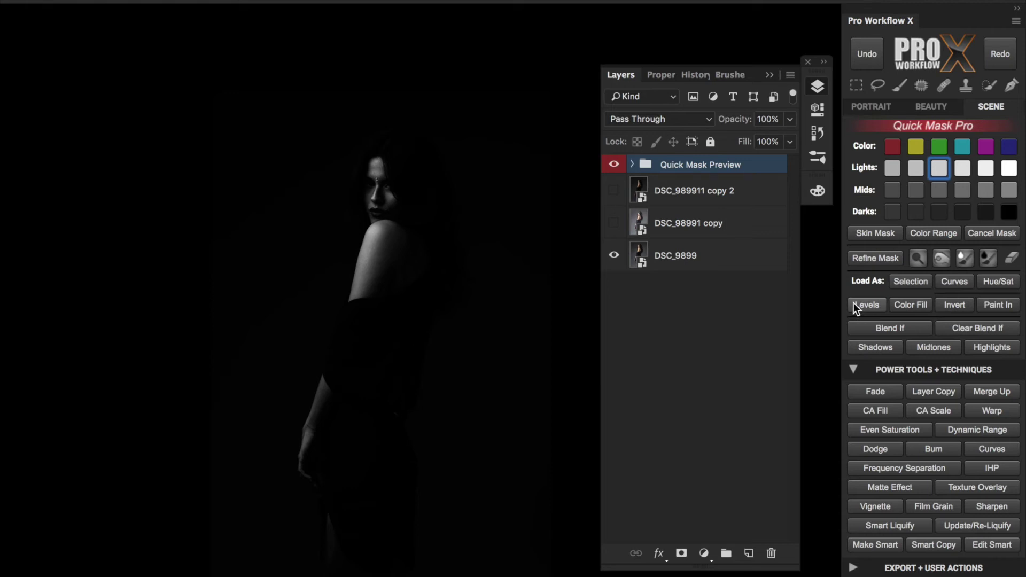
click(916, 280)
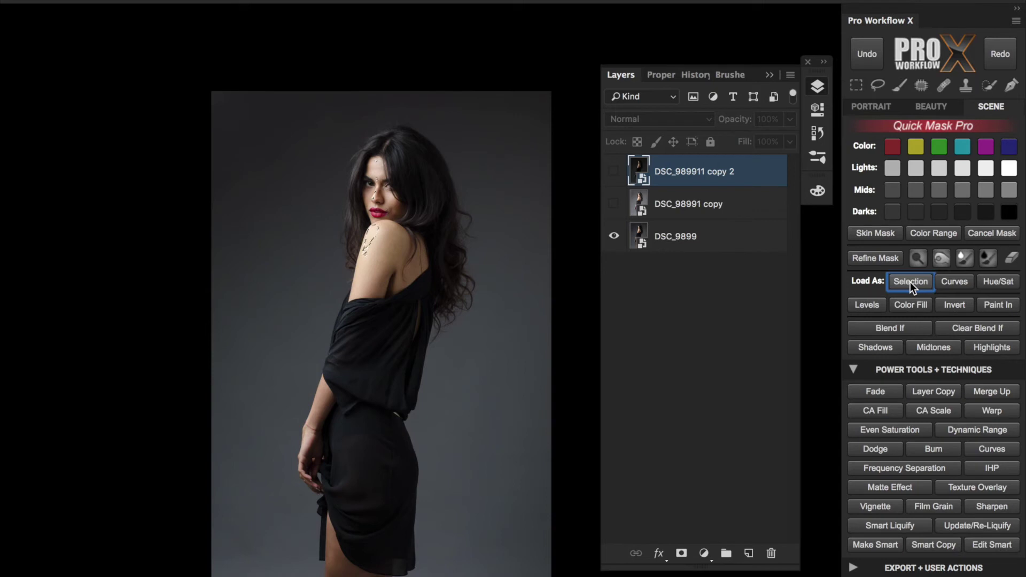
click(613, 172)
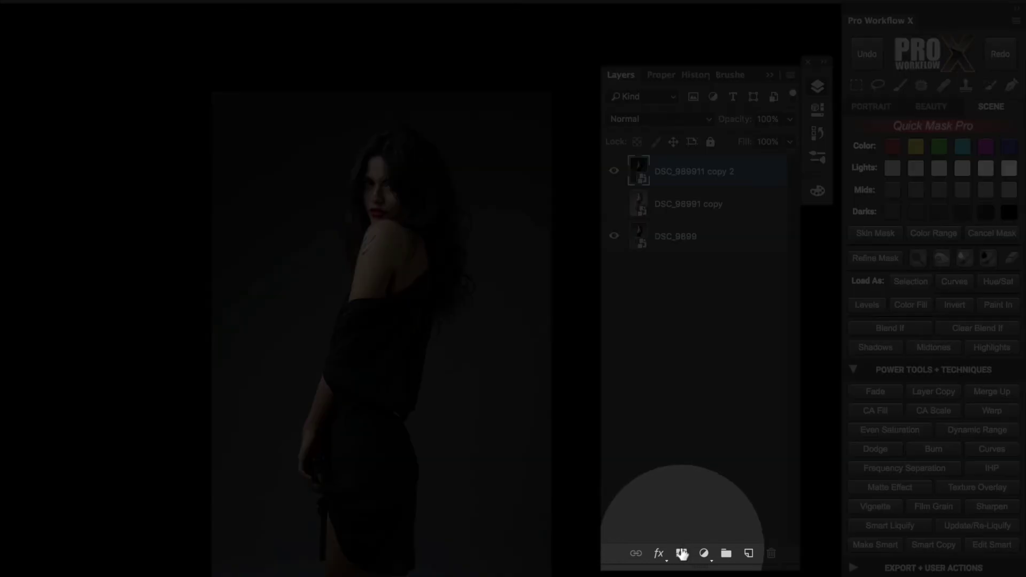
Mask the DSC_989911 copy 2 layer with the lights selection and compare it on and off.
click(680, 553)
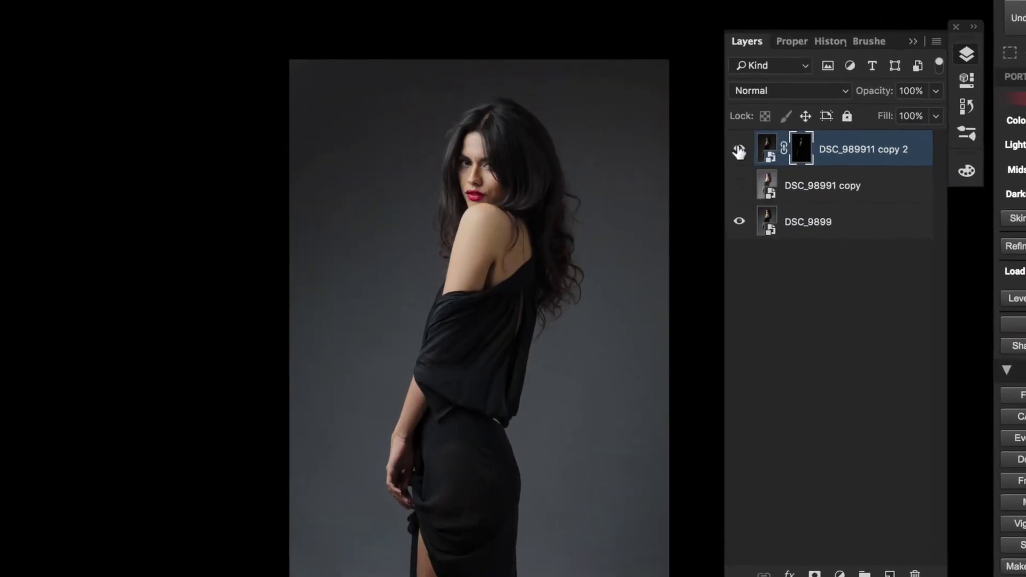
click(762, 146)
click(762, 146)
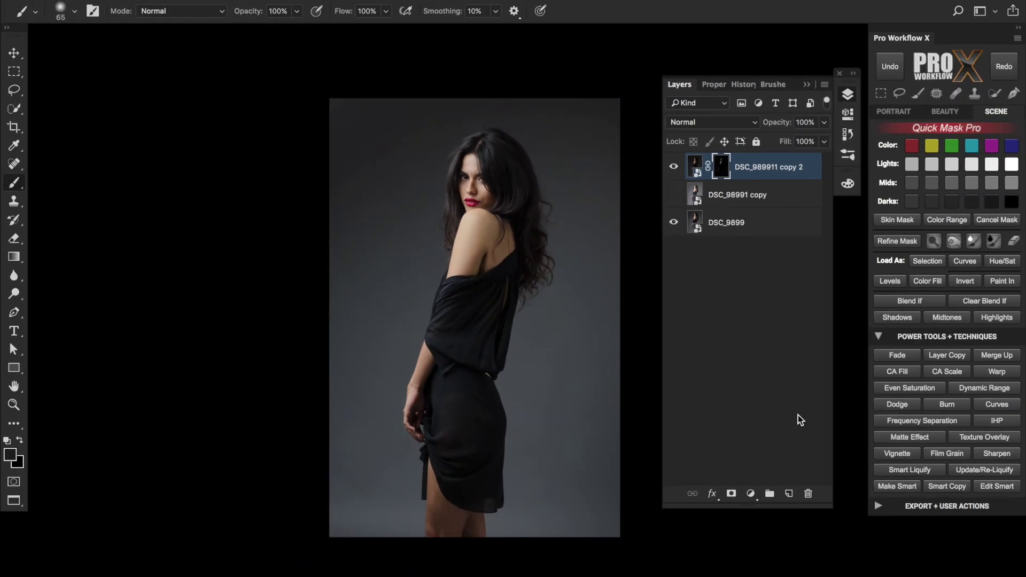
Lower the layer's Camera Raw exposure from -1.15 to -1.45, then test its opacity.
click(997, 486)
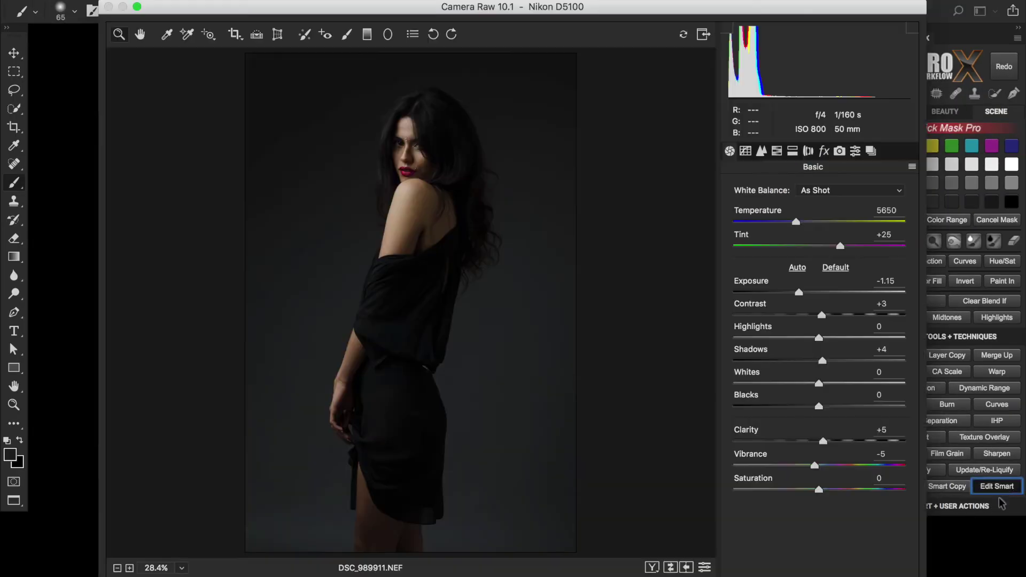
drag(799, 292, 791, 292)
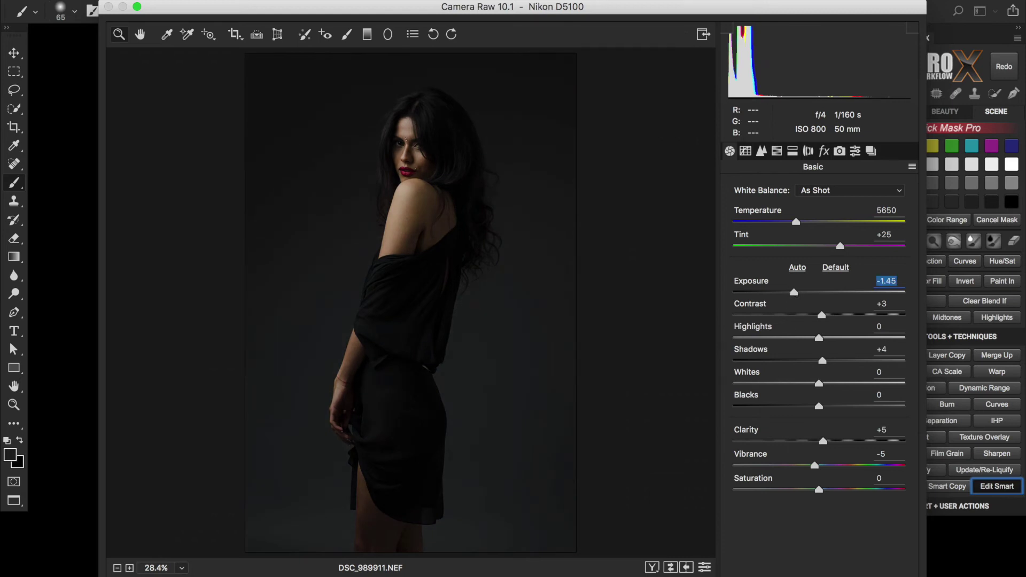
key(Return)
drag(775, 122, 832, 125)
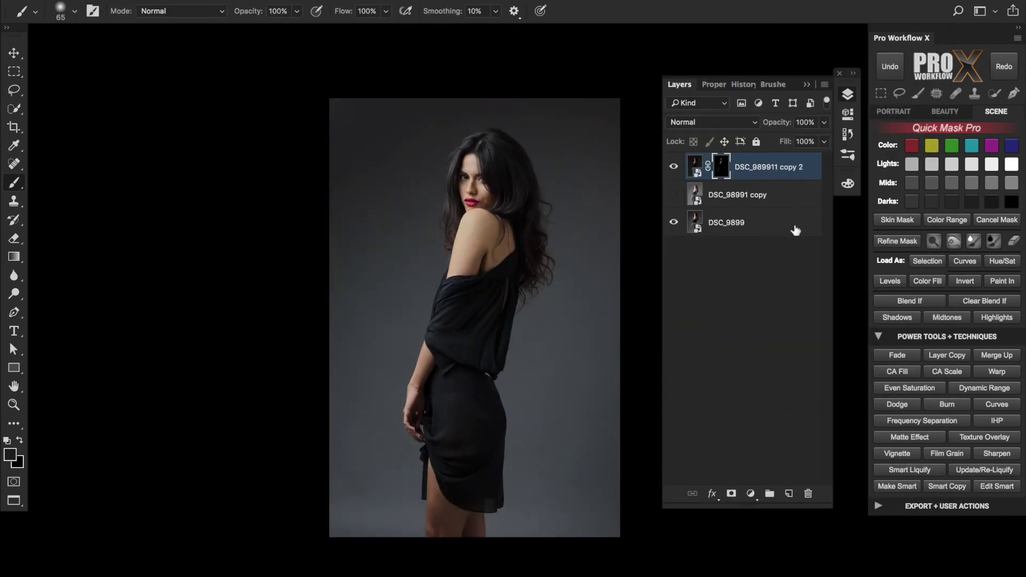
Swap to black foreground and select the PWX Soft Brush (Black) preset.
key(x)
click(848, 156)
scroll(828, 369, up, 5)
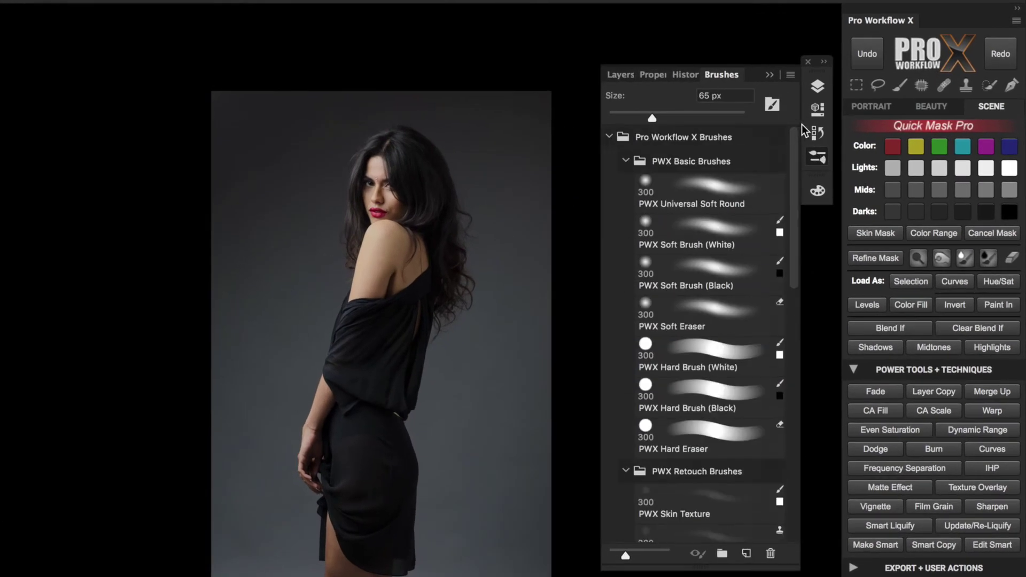
click(771, 255)
click(817, 86)
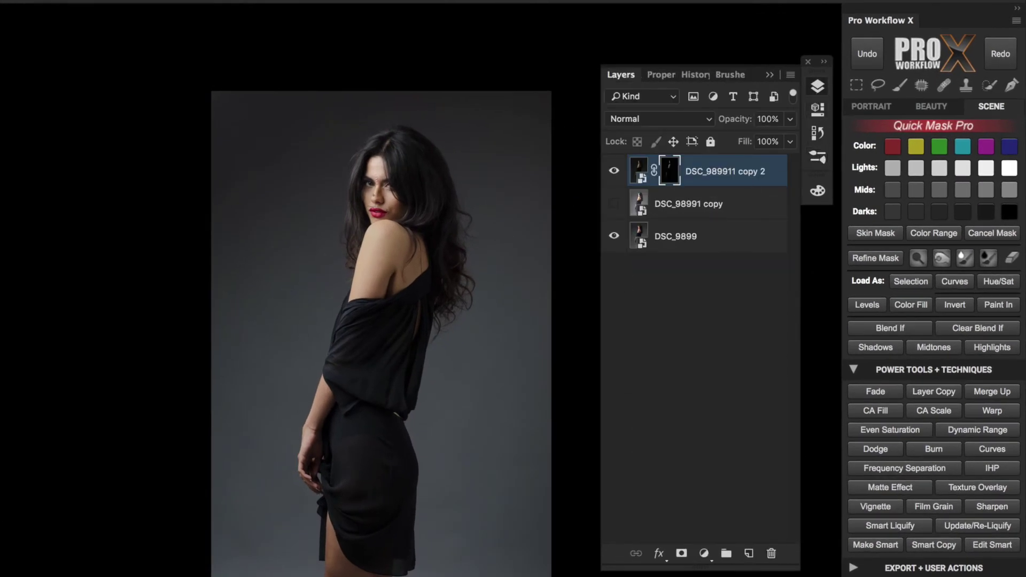
Fade the last edit to 52% and hide the DSC_989911 copy 2 layer.
click(887, 392)
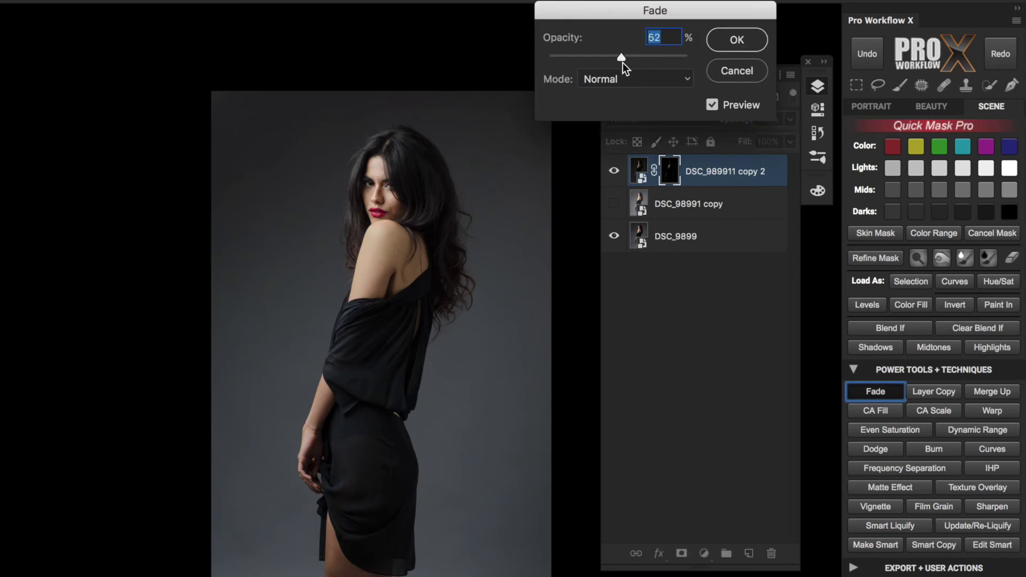
click(733, 41)
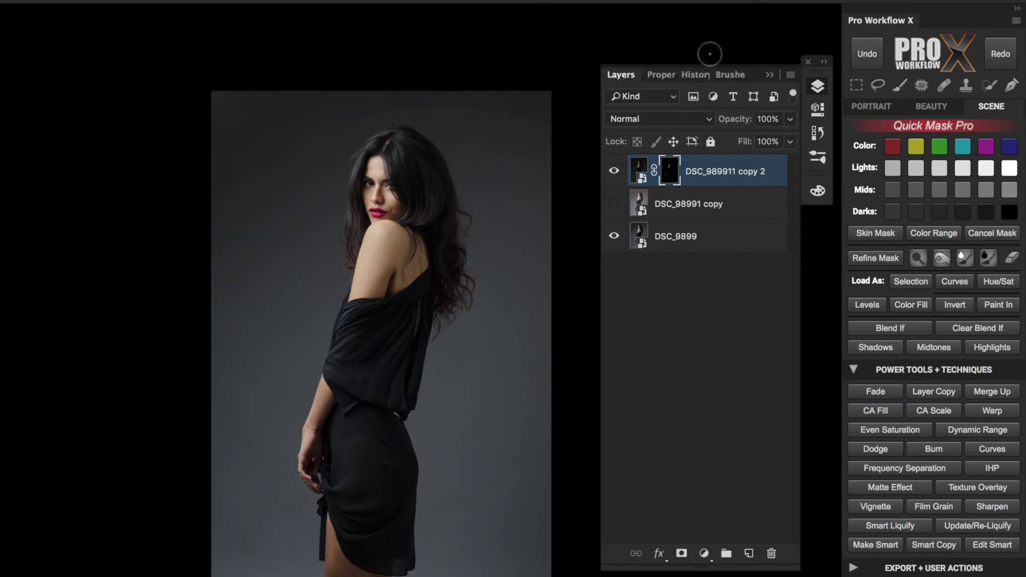
click(617, 181)
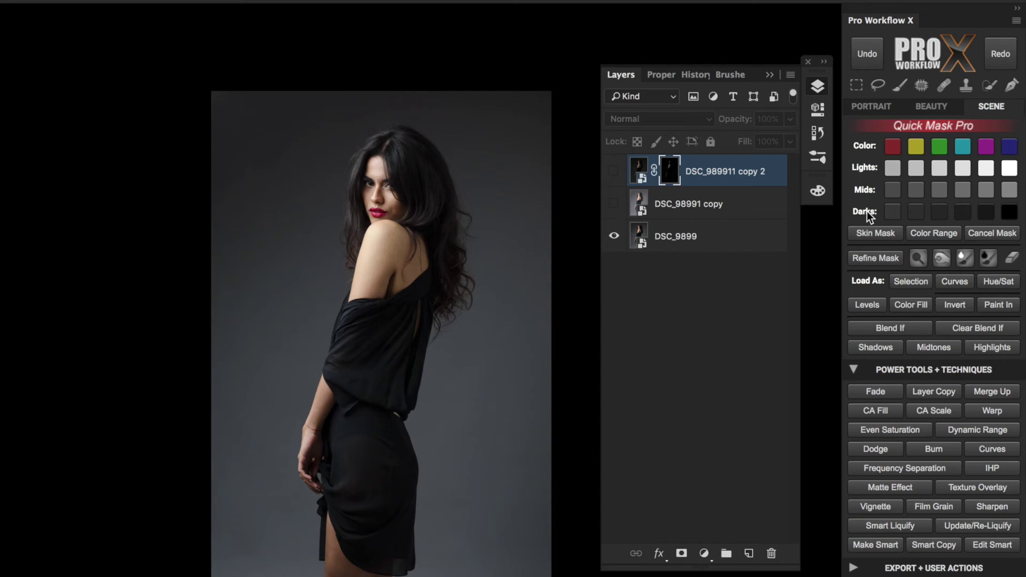
Generate a Skin Mask preview, paint black over the figure, then cancel the mask.
click(888, 232)
click(986, 258)
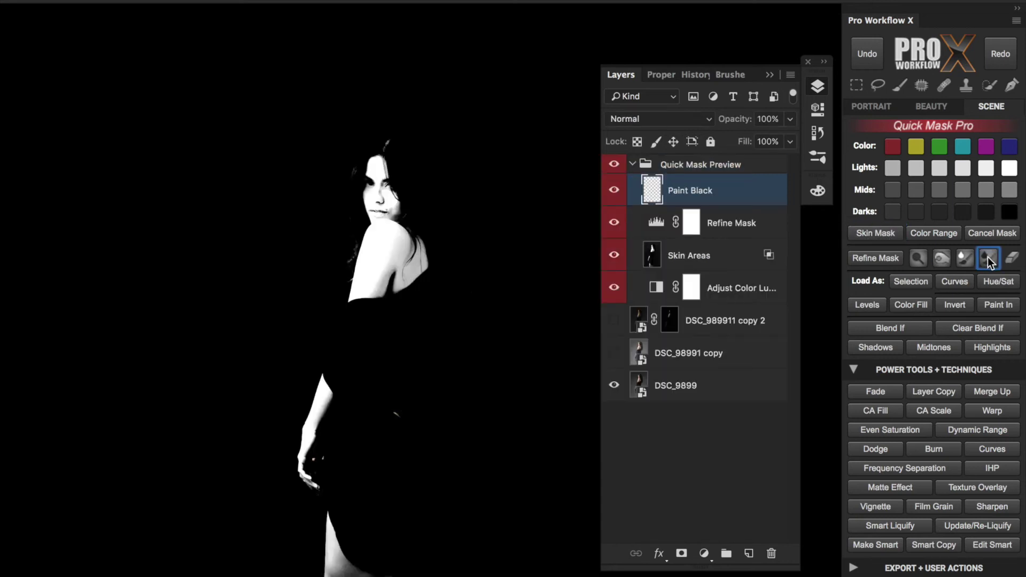
mouse_move(351, 160)
mouse_down()
mouse_move(408, 127)
mouse_move(375, 186)
mouse_move(400, 224)
mouse_move(324, 452)
mouse_move(314, 396)
mouse_move(409, 391)
mouse_move(352, 305)
mouse_move(423, 258)
mouse_up()
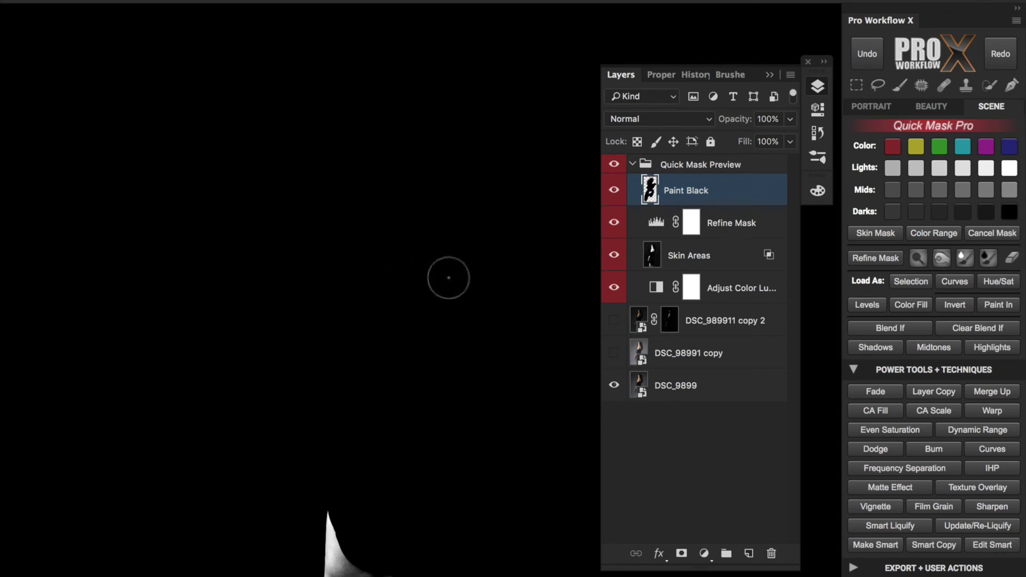
click(1002, 233)
Use Color Range sampling the skin on the legs, resample nearby, and accept it.
click(936, 232)
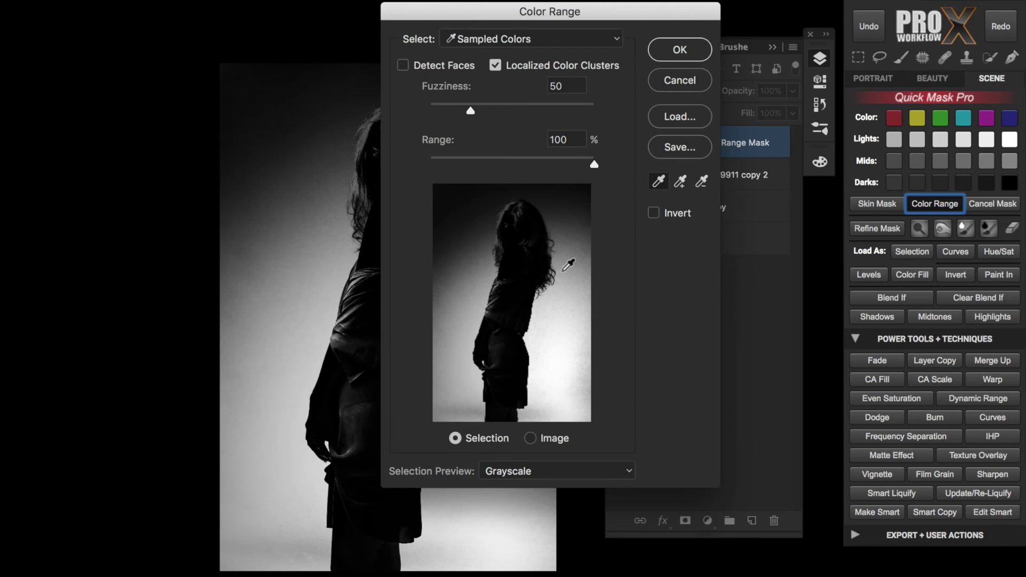
click(353, 546)
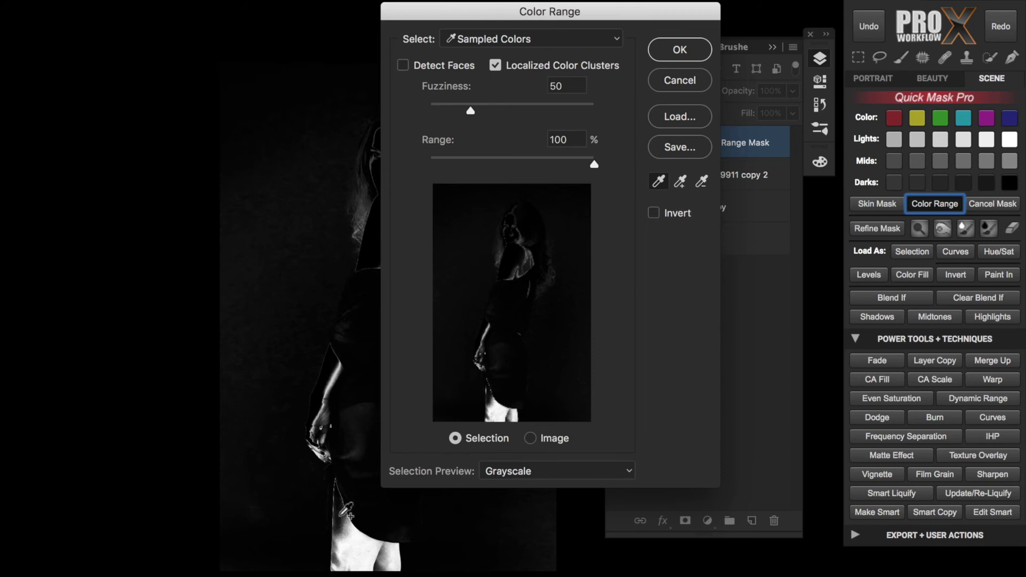
click(386, 562)
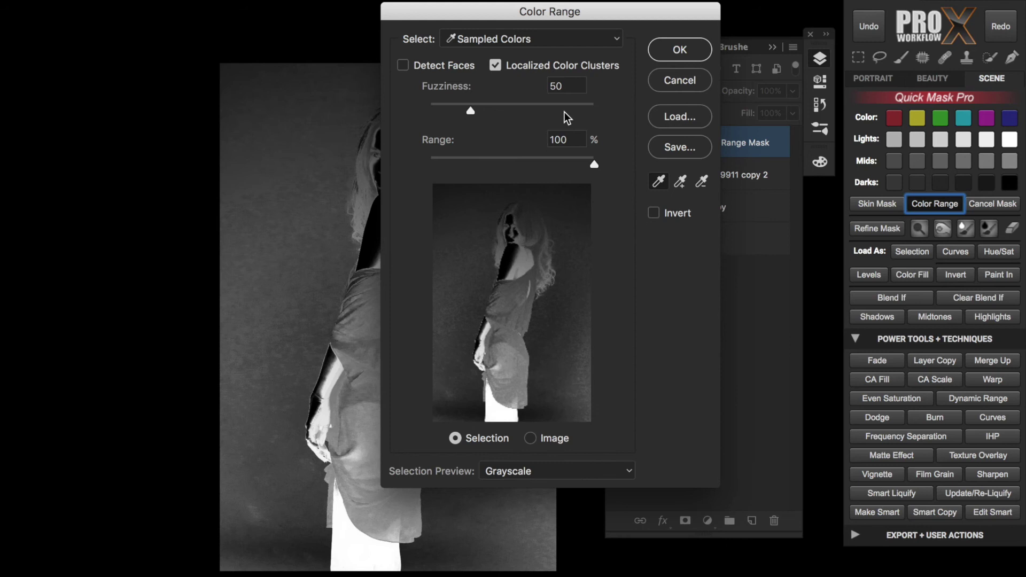
click(692, 49)
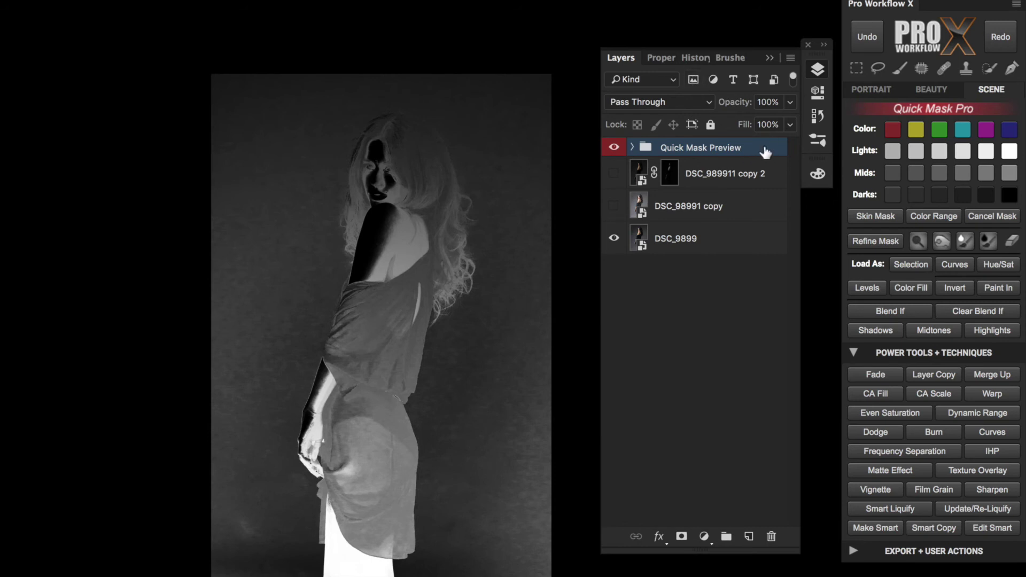
Refine the colour range mask with Levels, setting the black input to 92.
click(897, 243)
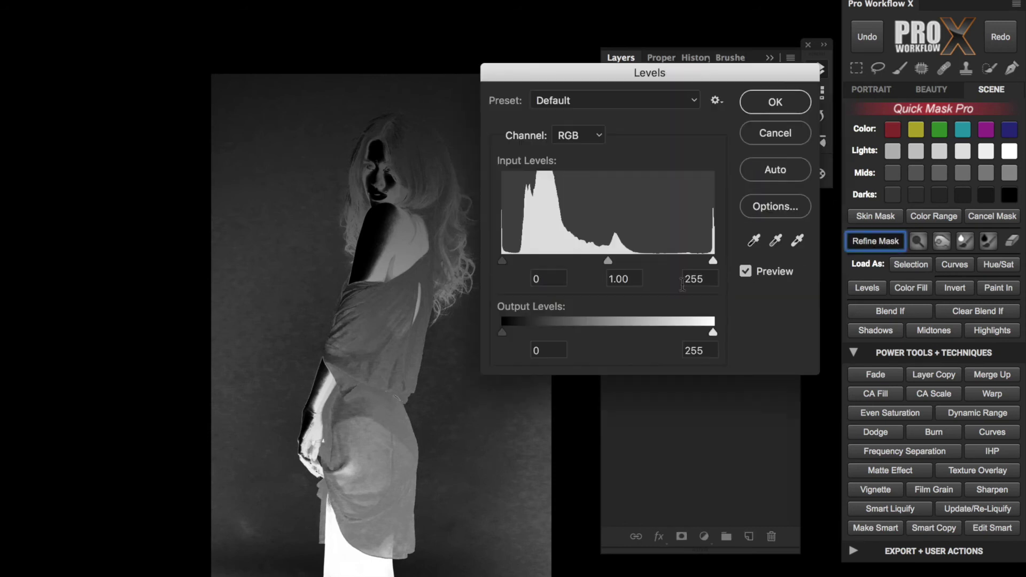
drag(500, 258, 578, 262)
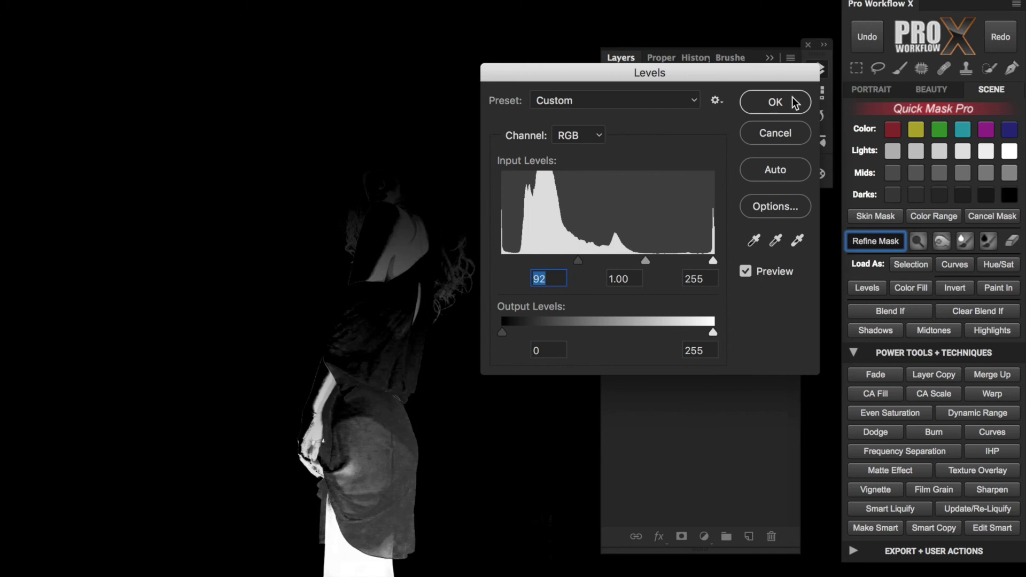
click(774, 102)
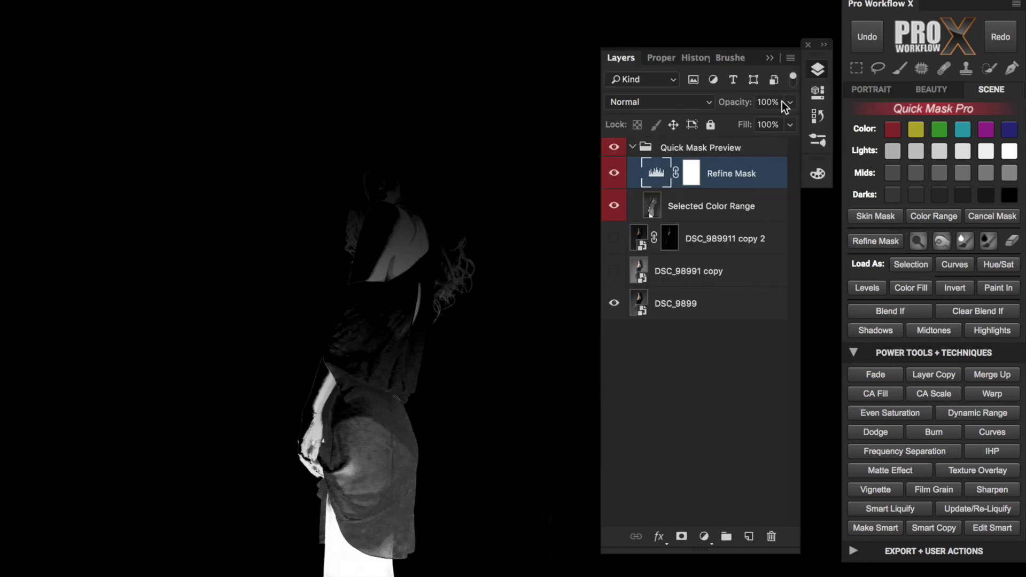
Paint the upper body black and burn the mask over the shoulder and left edge.
click(988, 243)
mouse_move(323, 304)
mouse_down()
mouse_move(395, 361)
mouse_move(445, 290)
mouse_move(434, 223)
mouse_move(329, 253)
mouse_move(345, 354)
mouse_move(418, 377)
mouse_move(322, 353)
mouse_move(291, 514)
mouse_move(328, 367)
mouse_move(399, 371)
mouse_move(422, 385)
mouse_move(437, 366)
mouse_up()
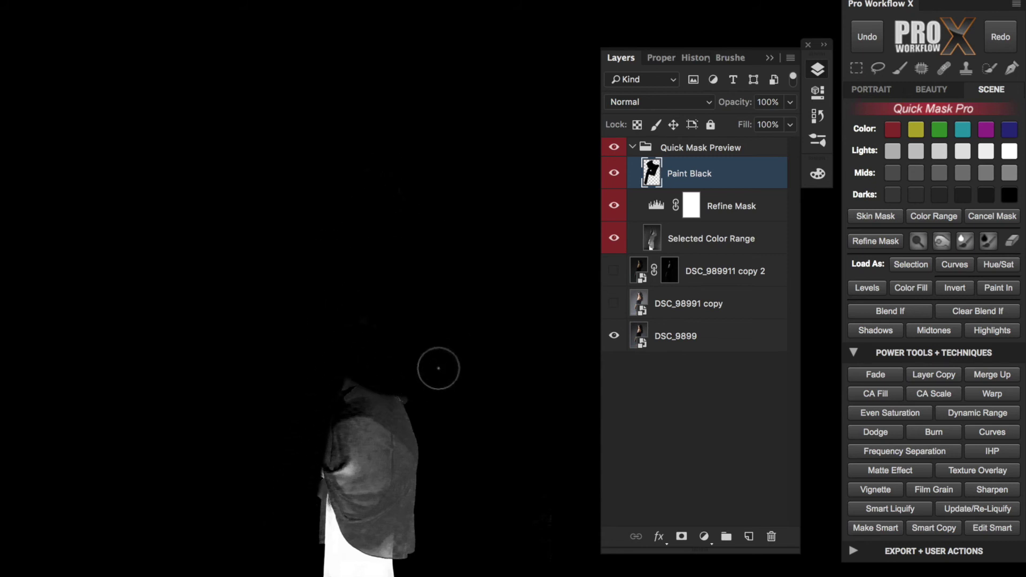
click(940, 242)
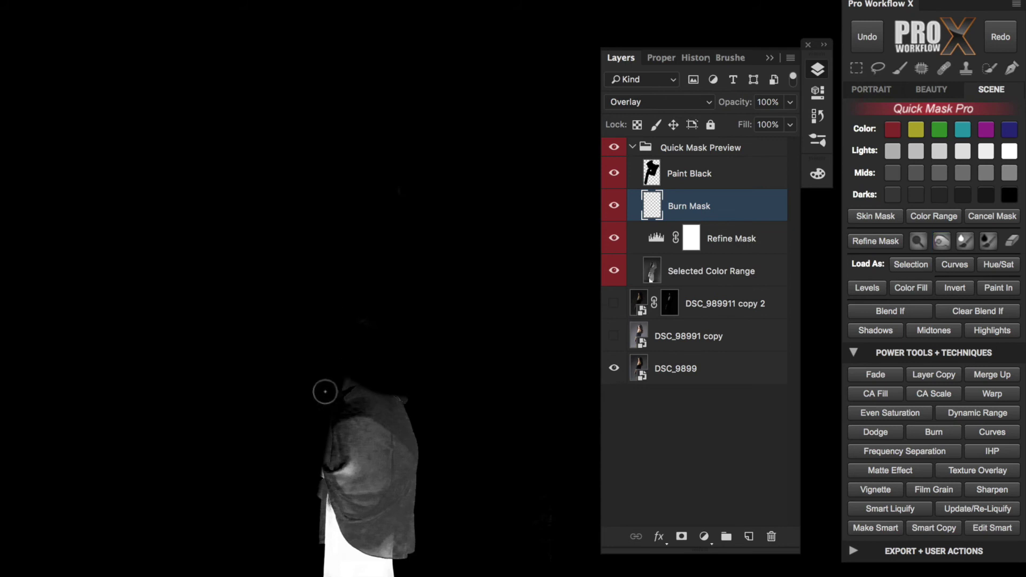
mouse_move(370, 384)
mouse_down()
mouse_move(407, 391)
mouse_move(430, 414)
mouse_up()
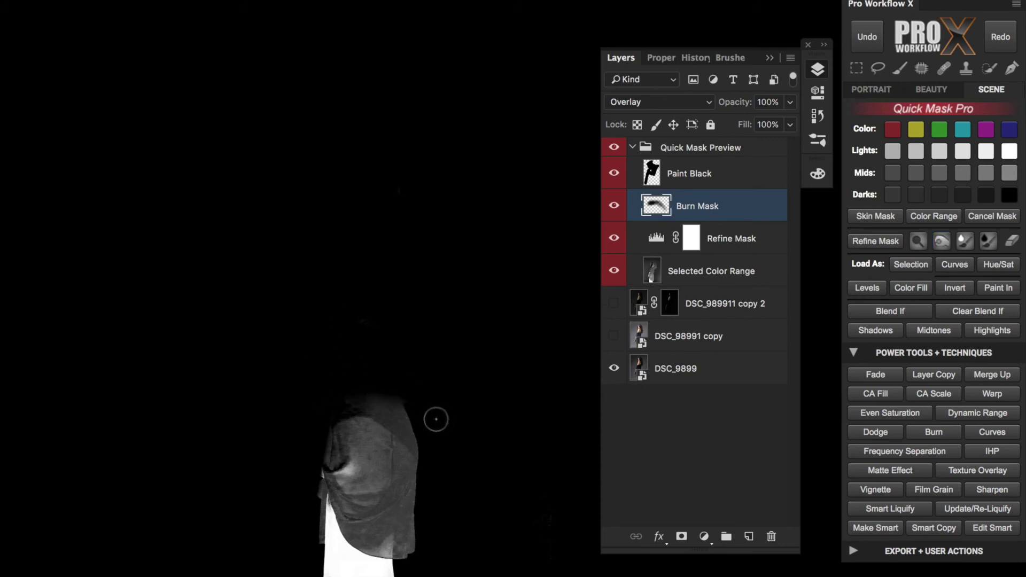
mouse_move(318, 416)
mouse_down()
mouse_move(309, 551)
mouse_move(315, 456)
mouse_up()
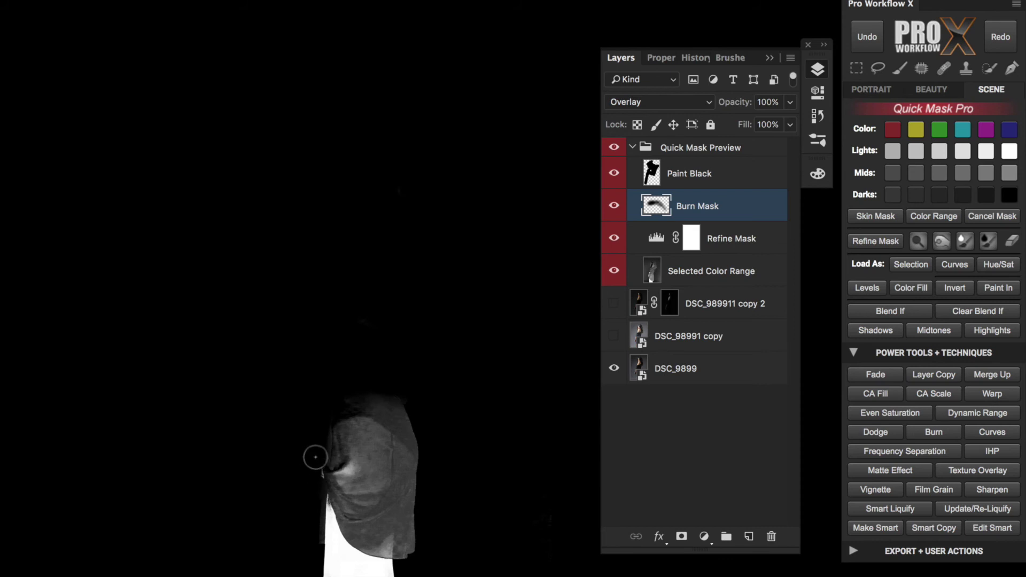
Dodge the mask around the shoulder, fade it to 96%, and load it as a selection.
click(919, 243)
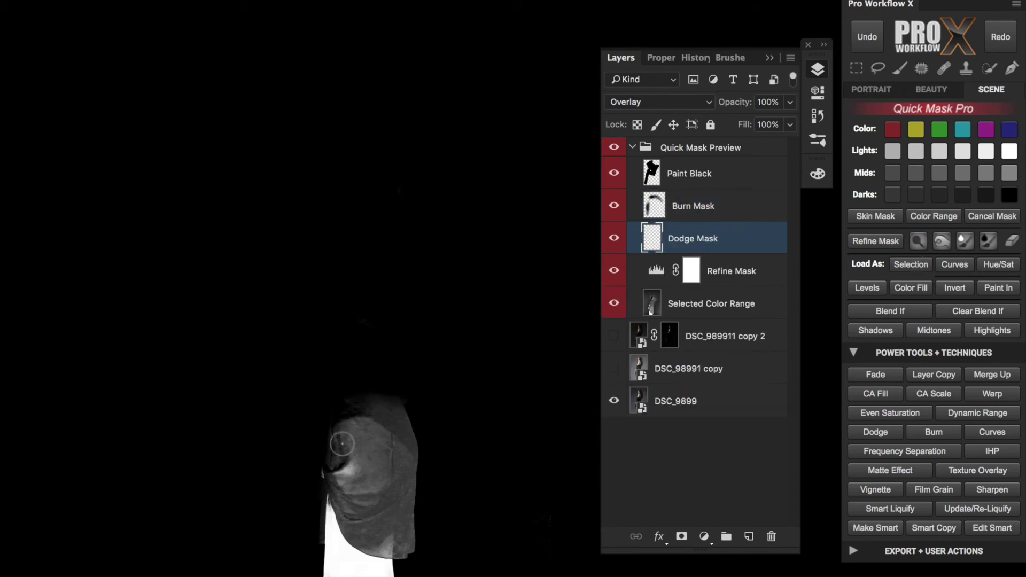
mouse_move(354, 445)
mouse_down()
mouse_move(391, 445)
mouse_move(353, 412)
mouse_move(395, 425)
mouse_move(383, 418)
mouse_move(402, 462)
mouse_move(373, 470)
mouse_move(399, 452)
mouse_move(371, 504)
mouse_move(339, 484)
mouse_move(384, 524)
mouse_move(372, 536)
mouse_move(398, 529)
mouse_move(388, 445)
mouse_move(400, 456)
mouse_move(348, 437)
mouse_move(385, 445)
mouse_up()
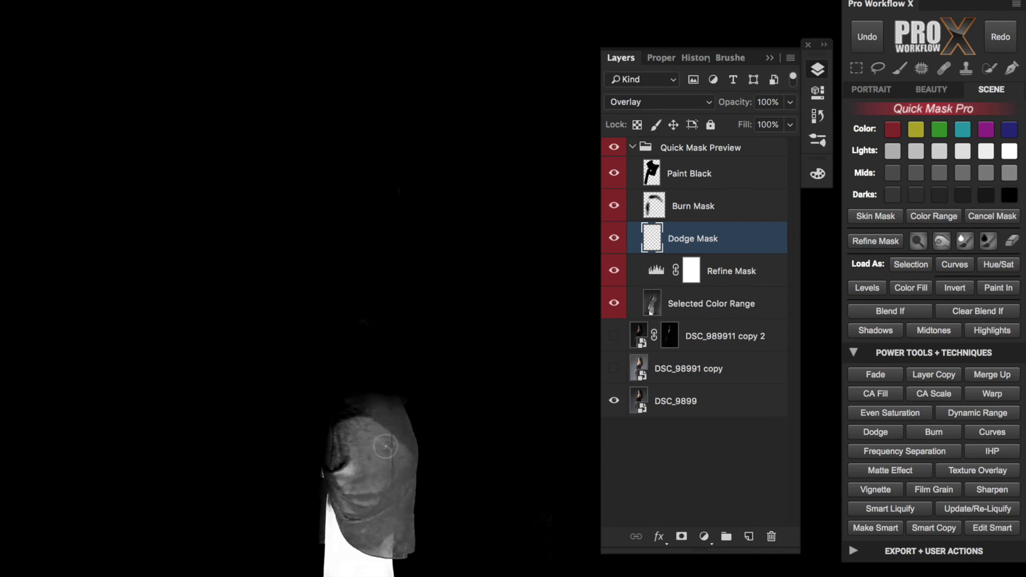
click(893, 373)
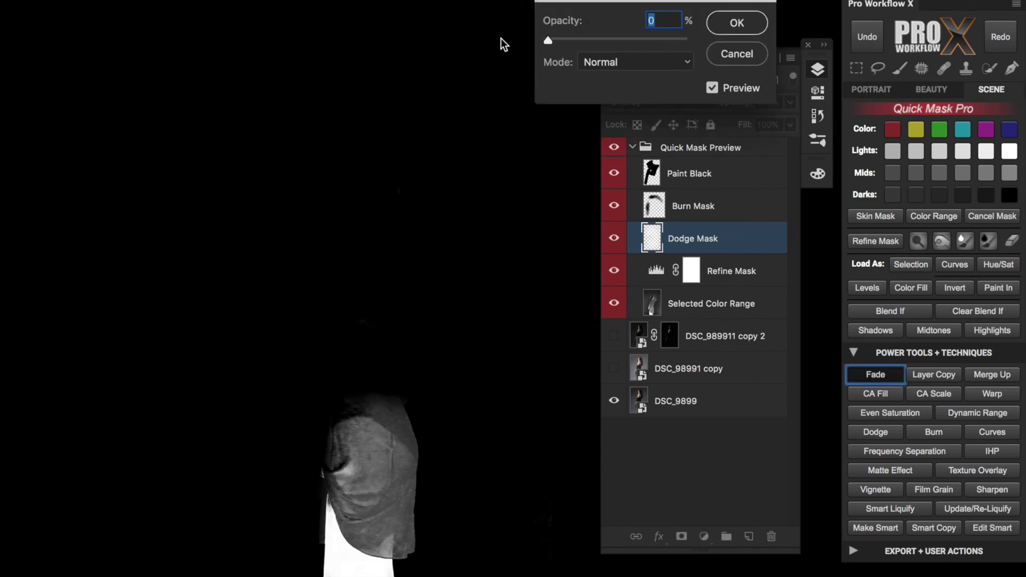
drag(604, 39, 684, 47)
click(743, 24)
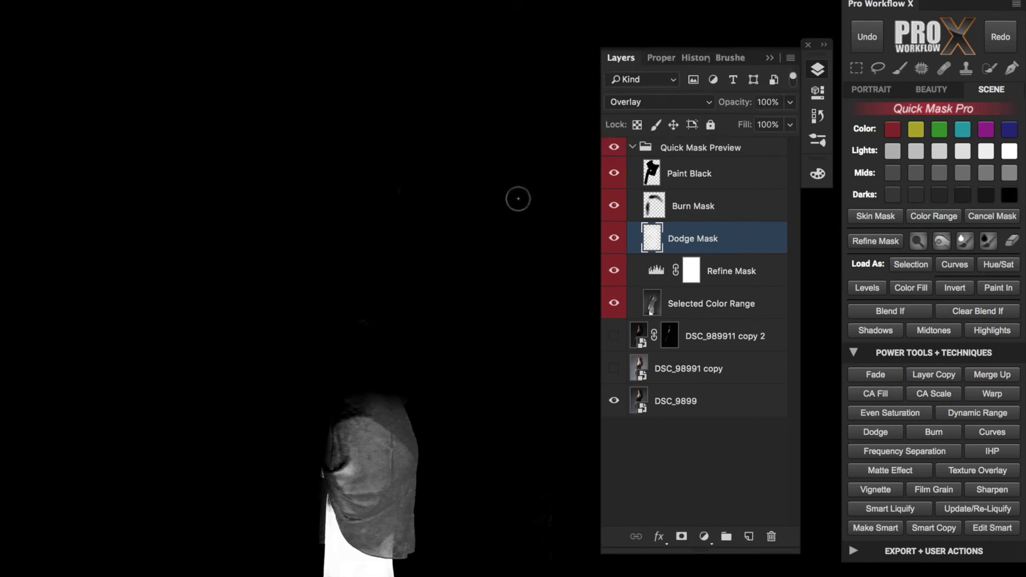
click(908, 265)
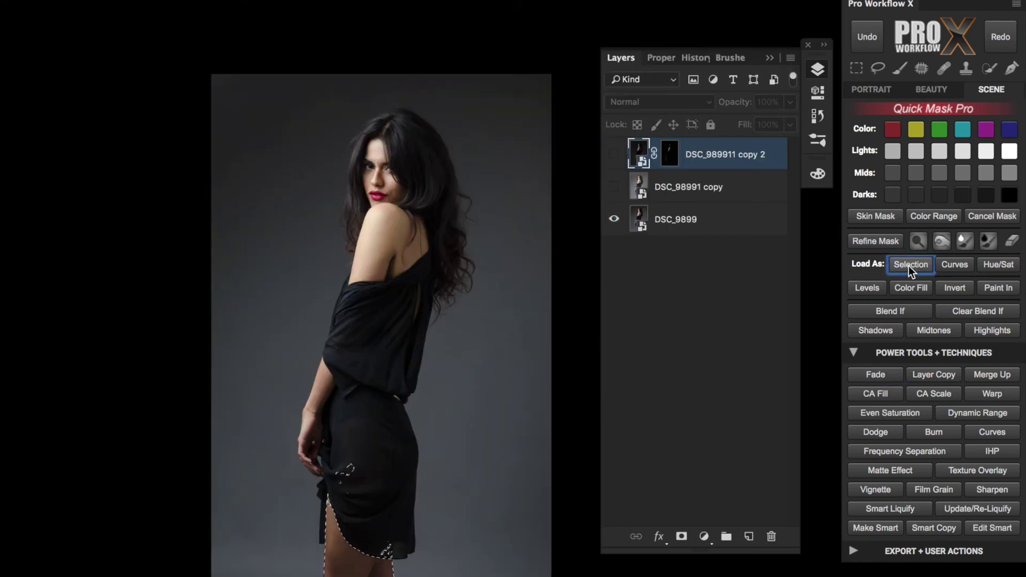
Show both upper layers and mask DSC_98991 copy with the skirt-hem selection.
click(614, 154)
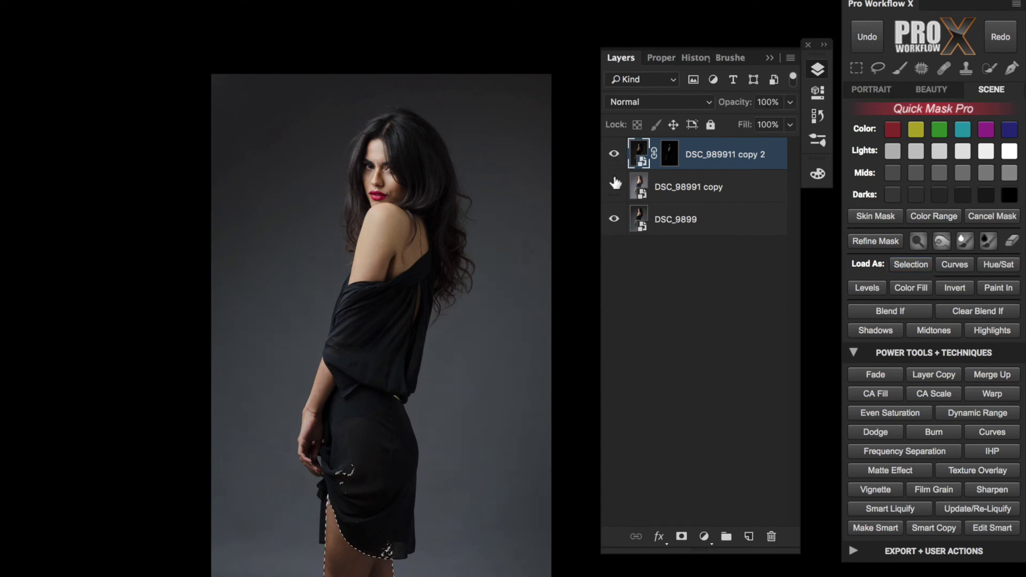
click(613, 185)
click(742, 191)
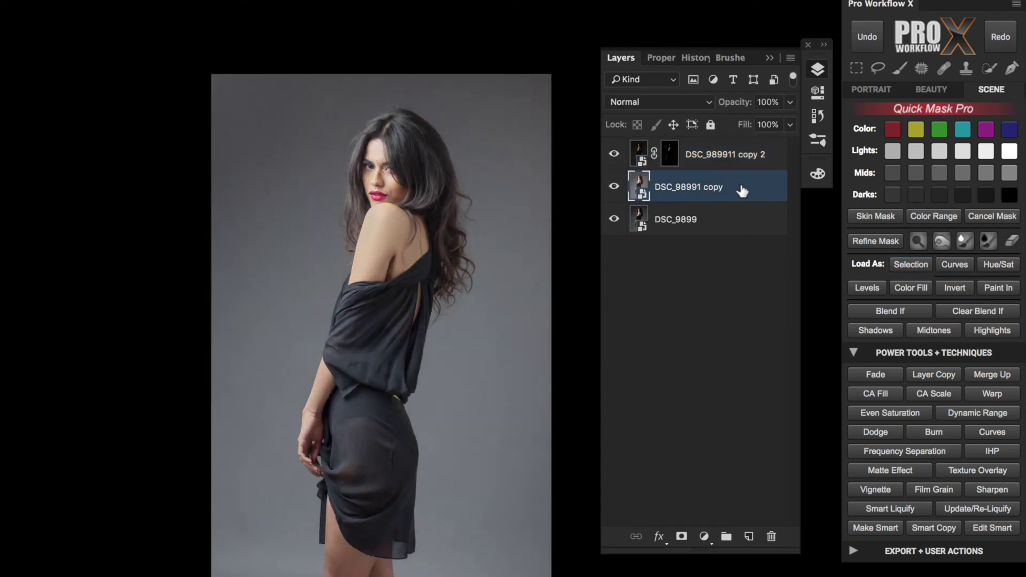
click(680, 537)
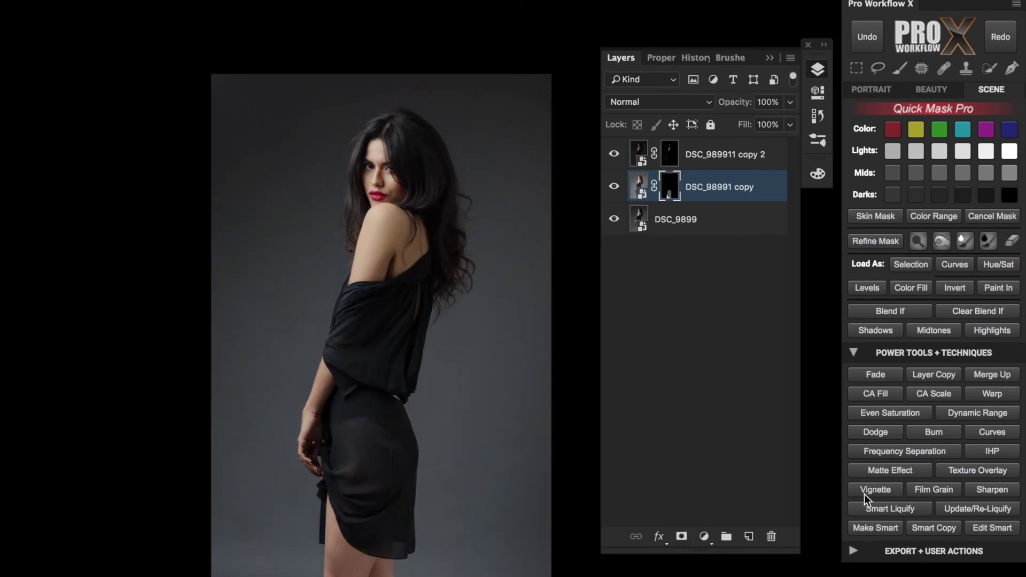
Re-edit its Camera Raw settings to Exposure +0.90, Temperature 5900, Contrast -36.
click(991, 528)
drag(790, 300, 802, 301)
drag(767, 215, 773, 215)
drag(759, 327, 750, 327)
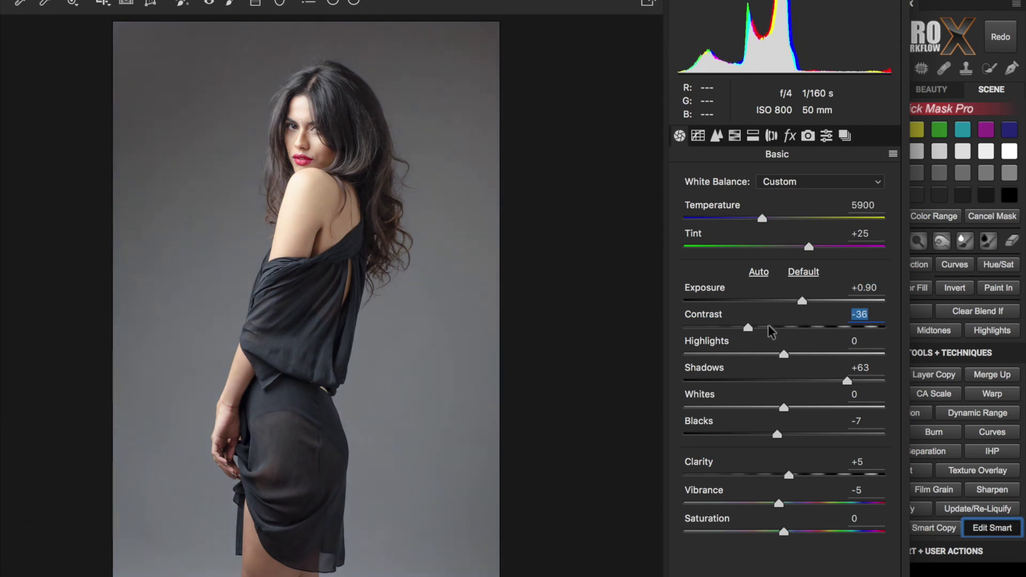
key(Return)
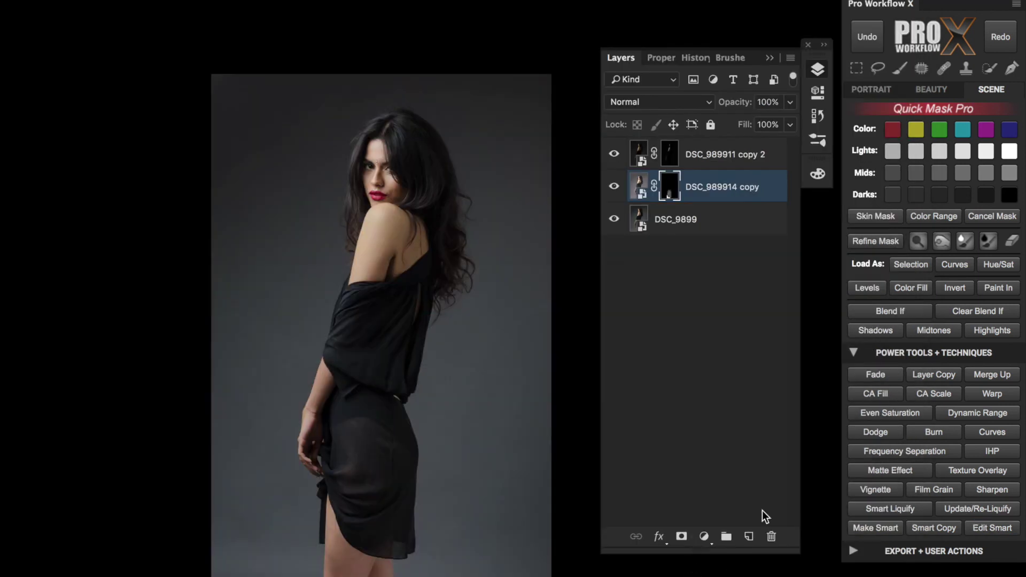
Paint white over the hip on the layer mask and fade the stroke to 47%.
click(817, 171)
click(818, 66)
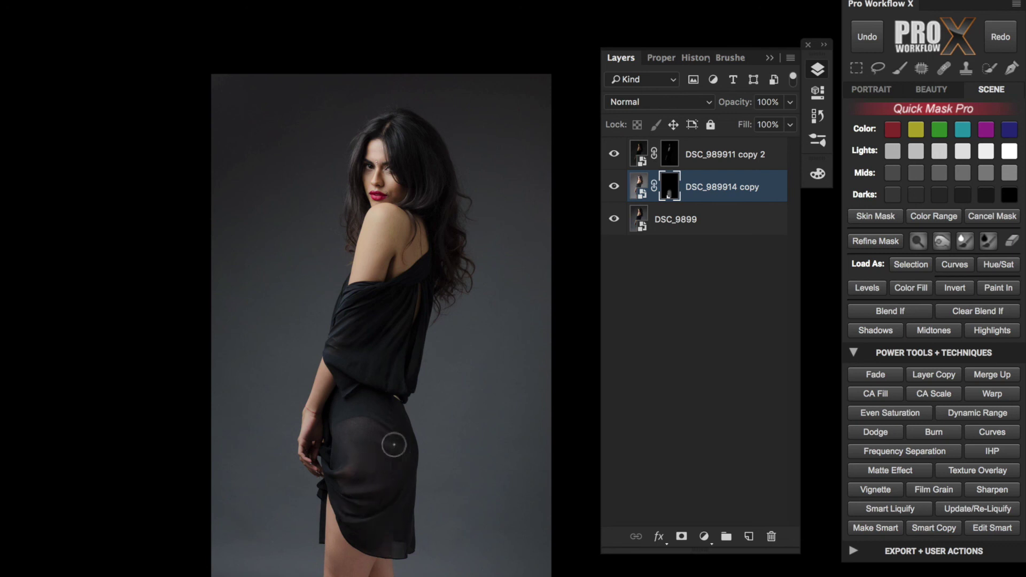
drag(378, 416, 349, 430)
click(893, 371)
drag(688, 39, 538, 41)
click(612, 40)
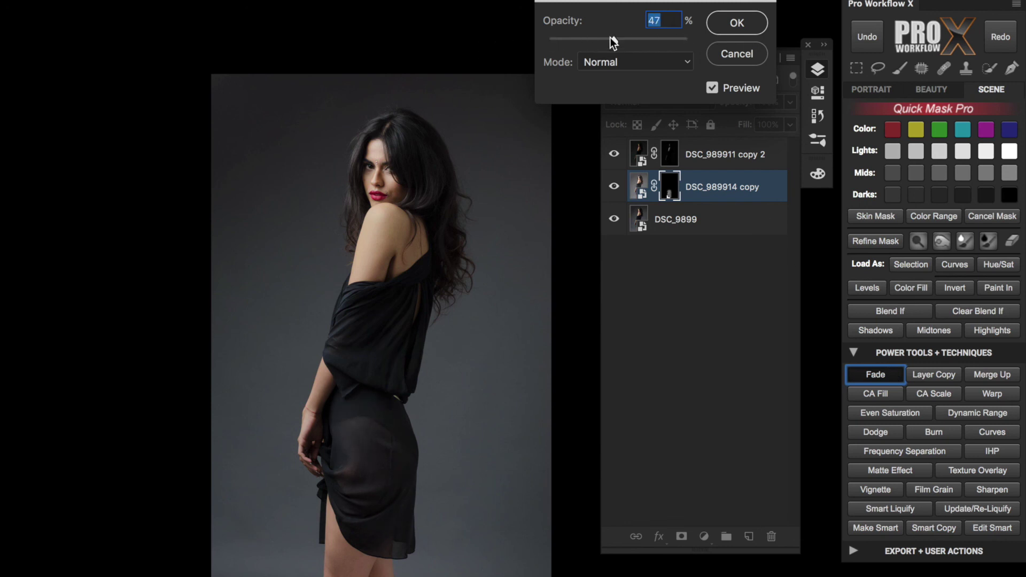
click(736, 22)
Set the layer opacity to 71% and compare with the upper exposures hidden.
drag(739, 105, 730, 105)
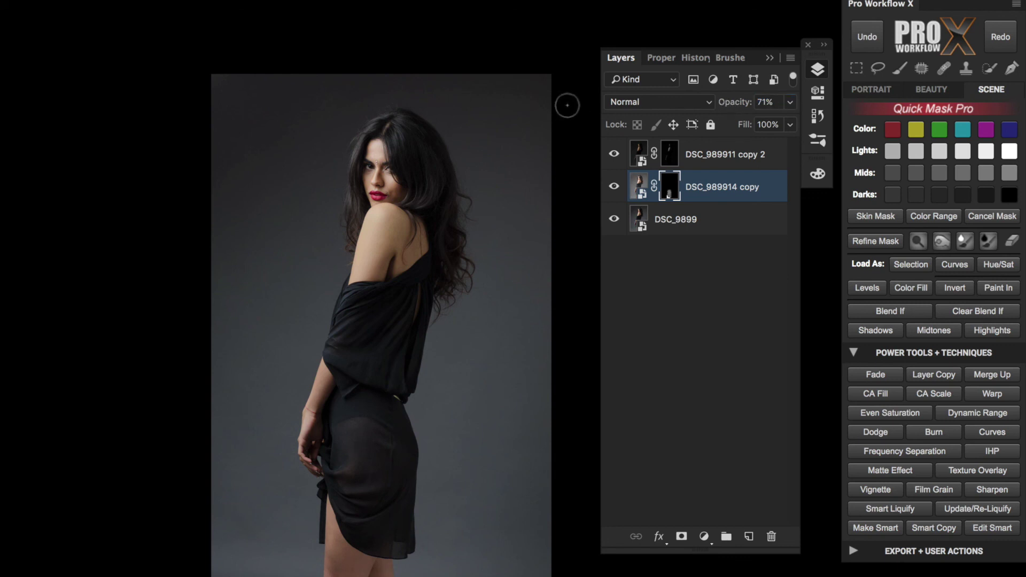
alt+click(614, 220)
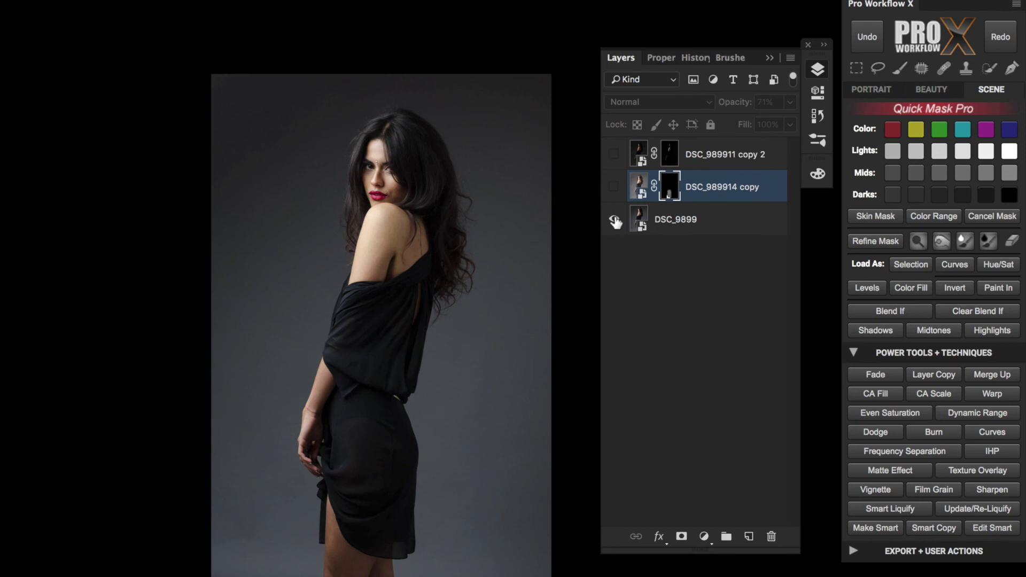
alt+click(615, 220)
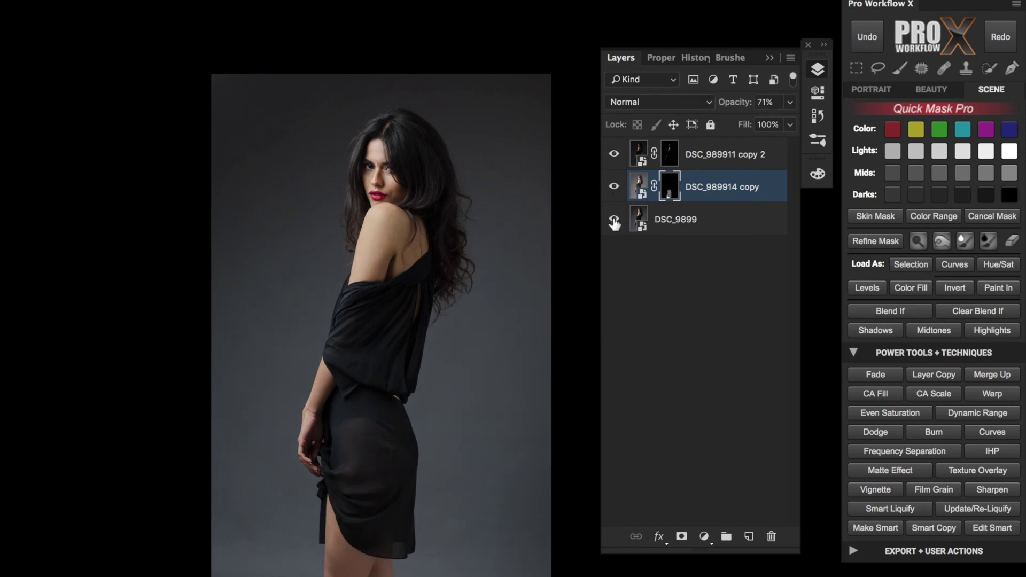
Create a red-areas mask preview and refine it with Levels black 68, white 158.
click(891, 128)
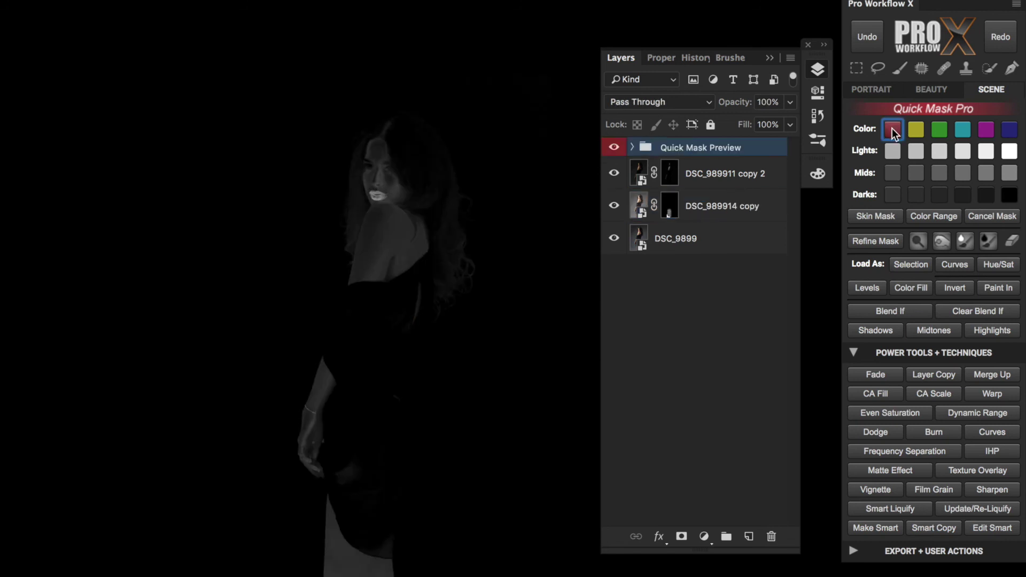
click(883, 241)
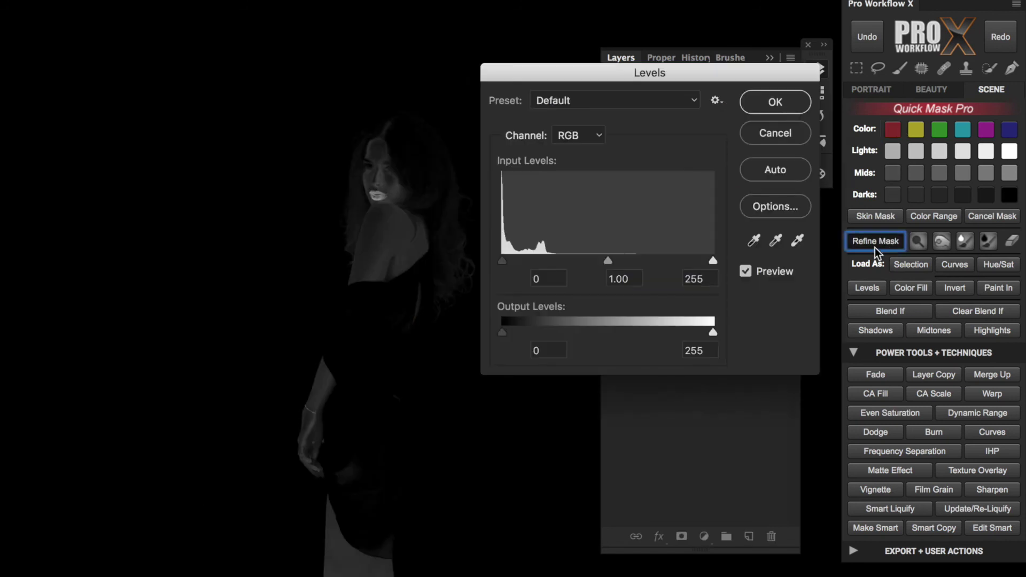
drag(713, 260, 632, 260)
drag(502, 260, 558, 260)
click(769, 103)
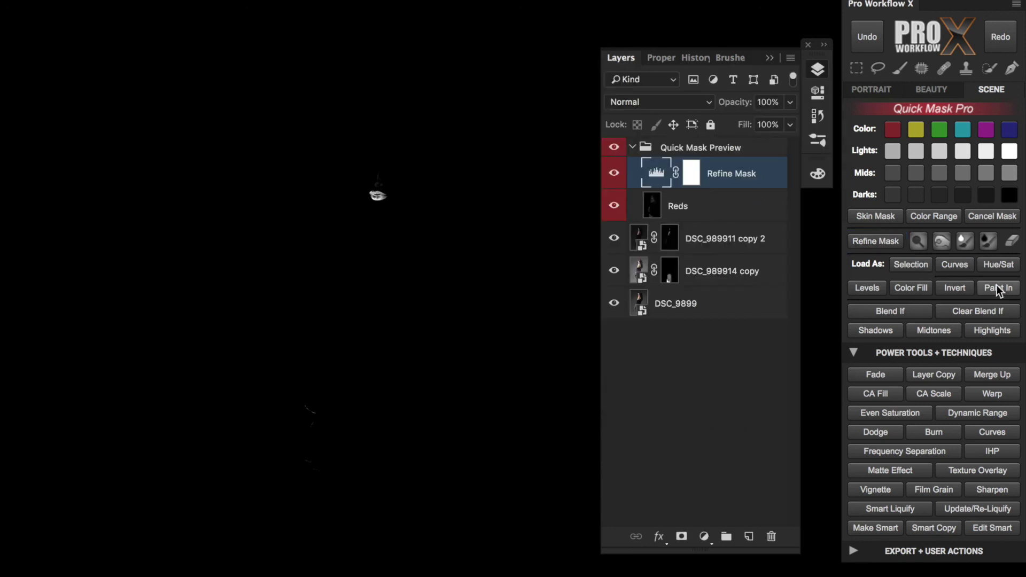
Load the mask as a Custom Mask Curve and pull the curve down to 142/107.
click(960, 265)
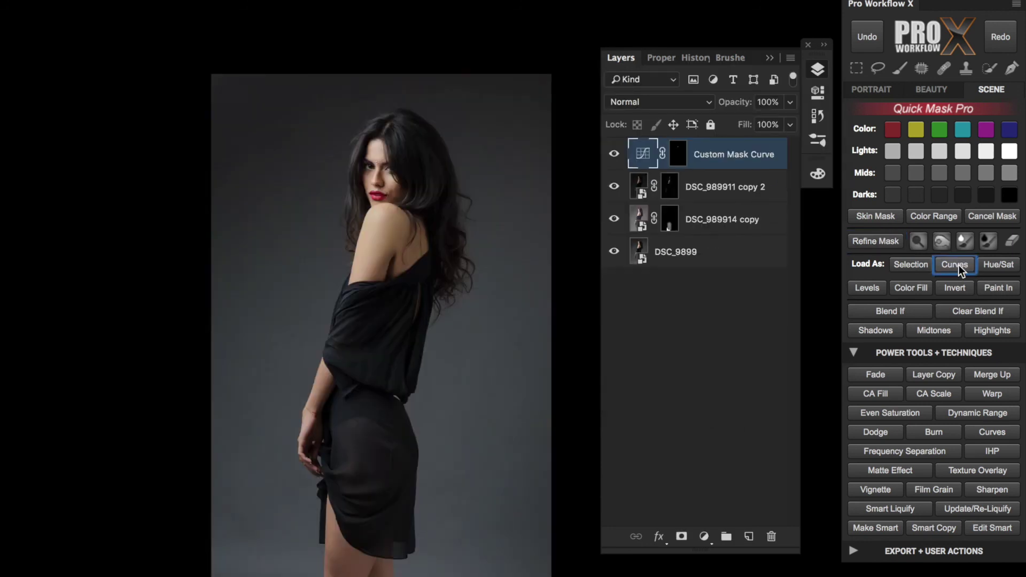
double_click(643, 161)
drag(708, 208, 716, 221)
click(816, 70)
click(614, 154)
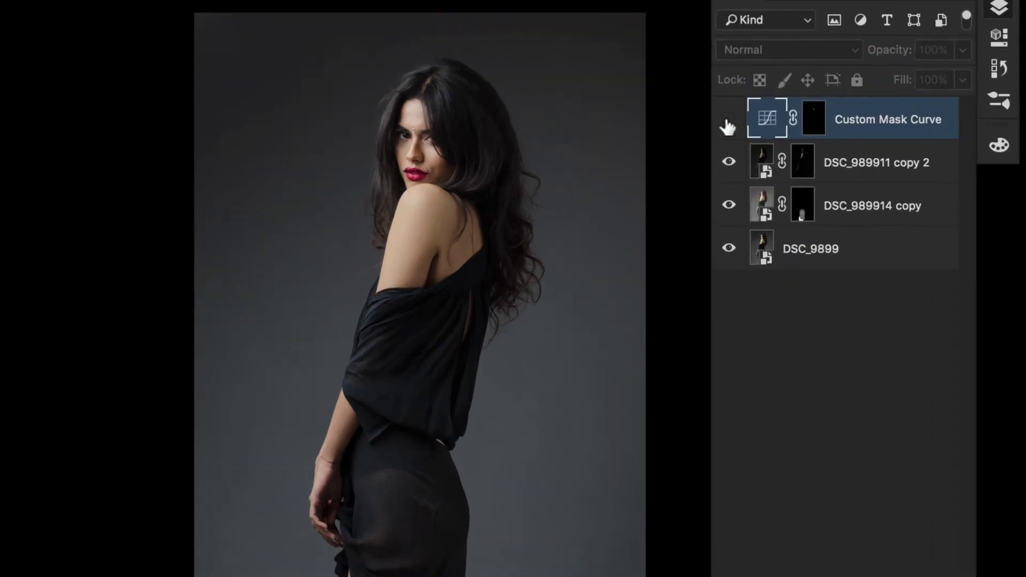
click(615, 154)
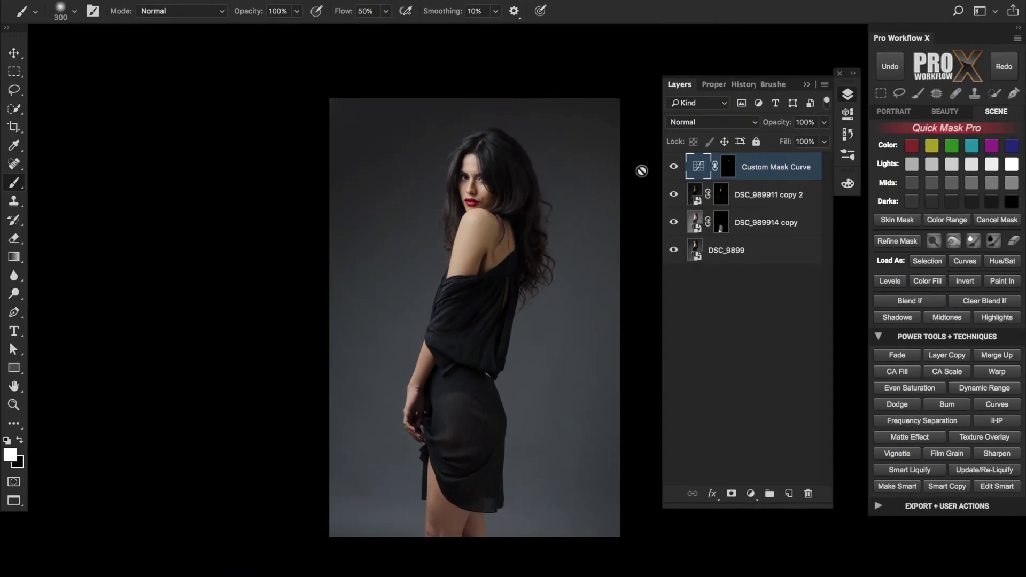